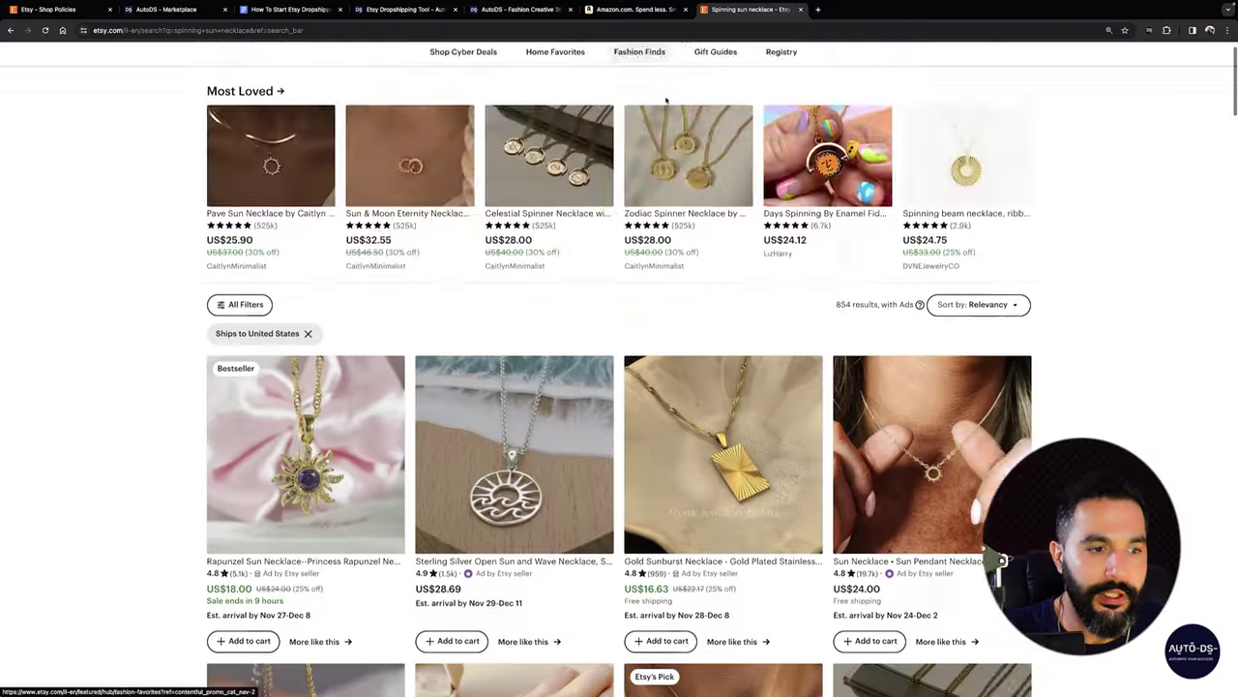
# Step: Browse the Etsy search results for a spinning sun necklace to use as a product reference
pyautogui.scroll(-3, 635, 117)
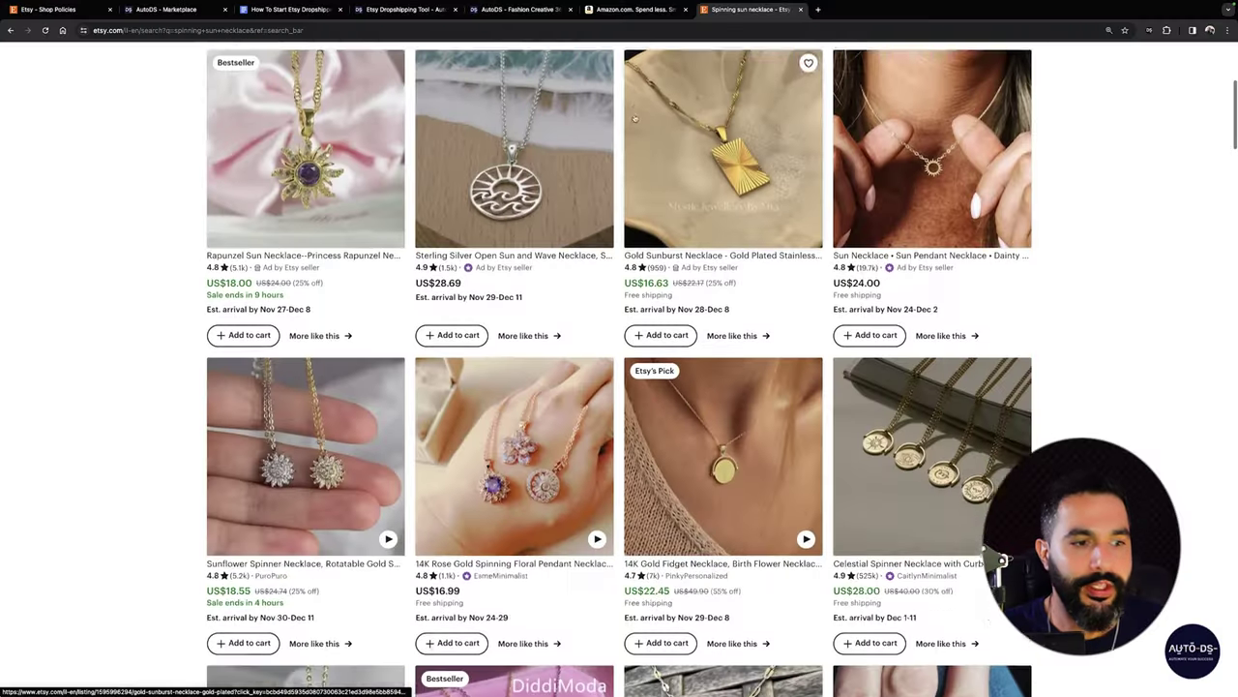
pyautogui.scroll(-3, 636, 117)
pyautogui.scroll(-2, 531, 220)
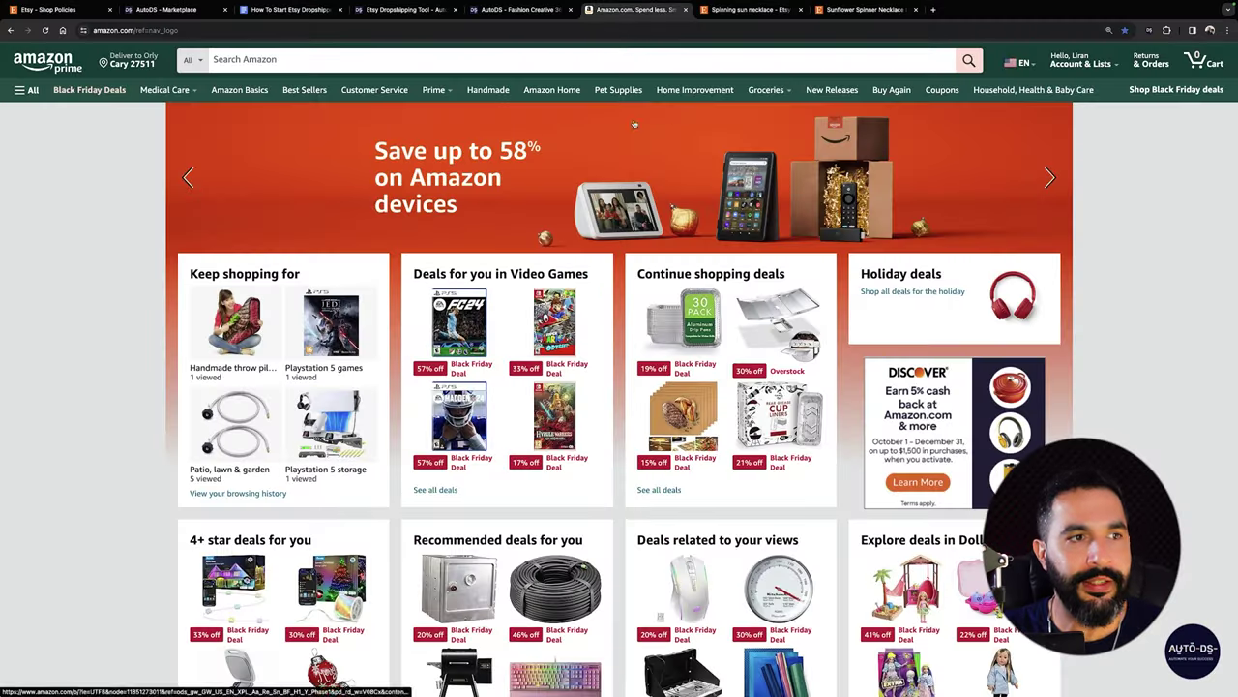
# Step: Search Amazon for "spinning sun necklace"
pyautogui.click(285, 60)
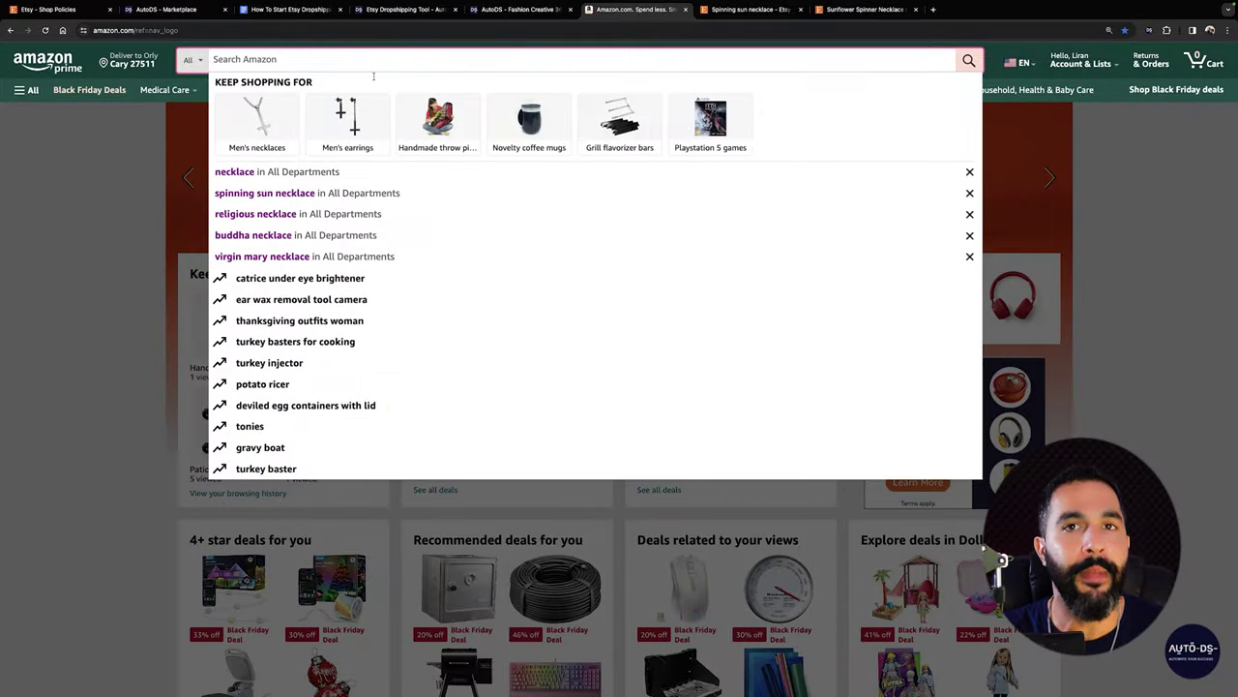
pyautogui.click(755, 127)
pyautogui.click(426, 62)
pyautogui.write('spinning sun n')
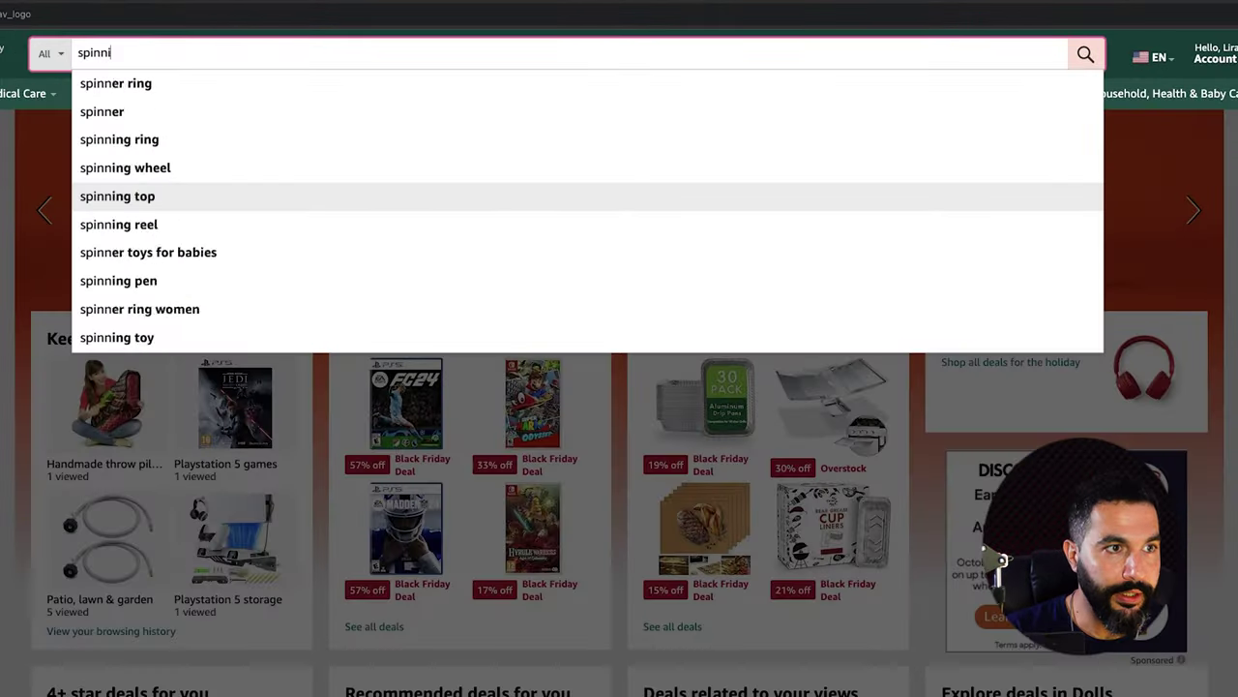
pyautogui.write('ecklace')
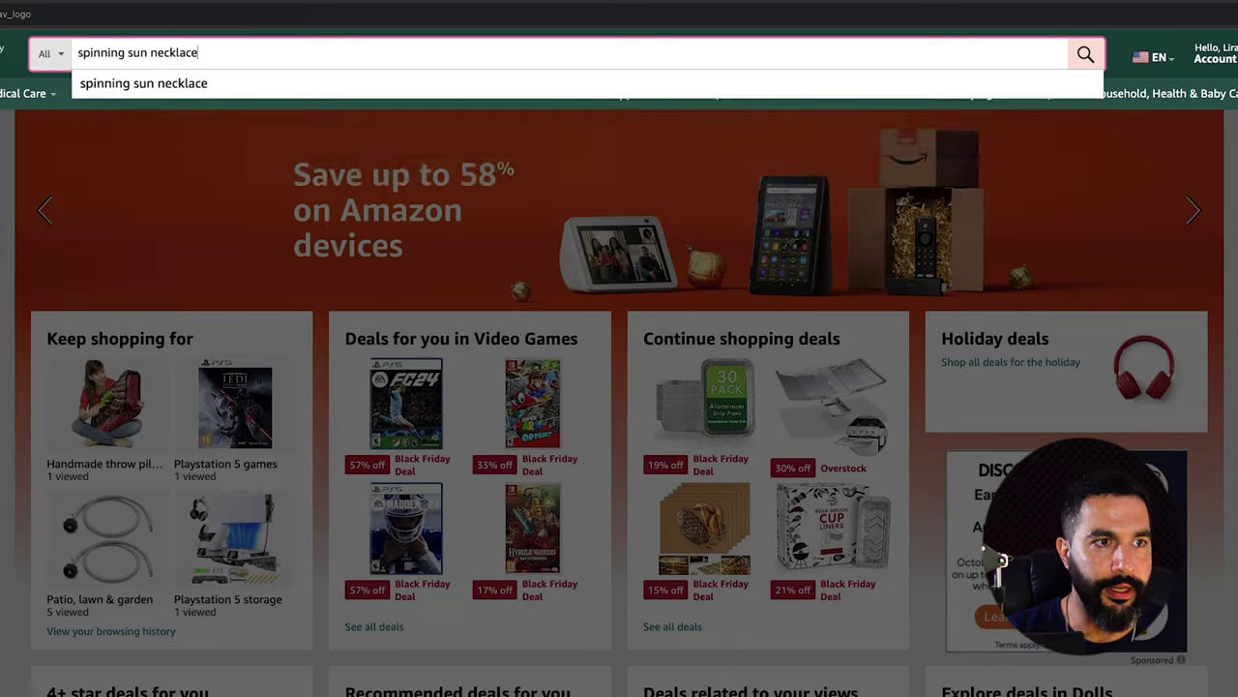
pyautogui.press('Return')
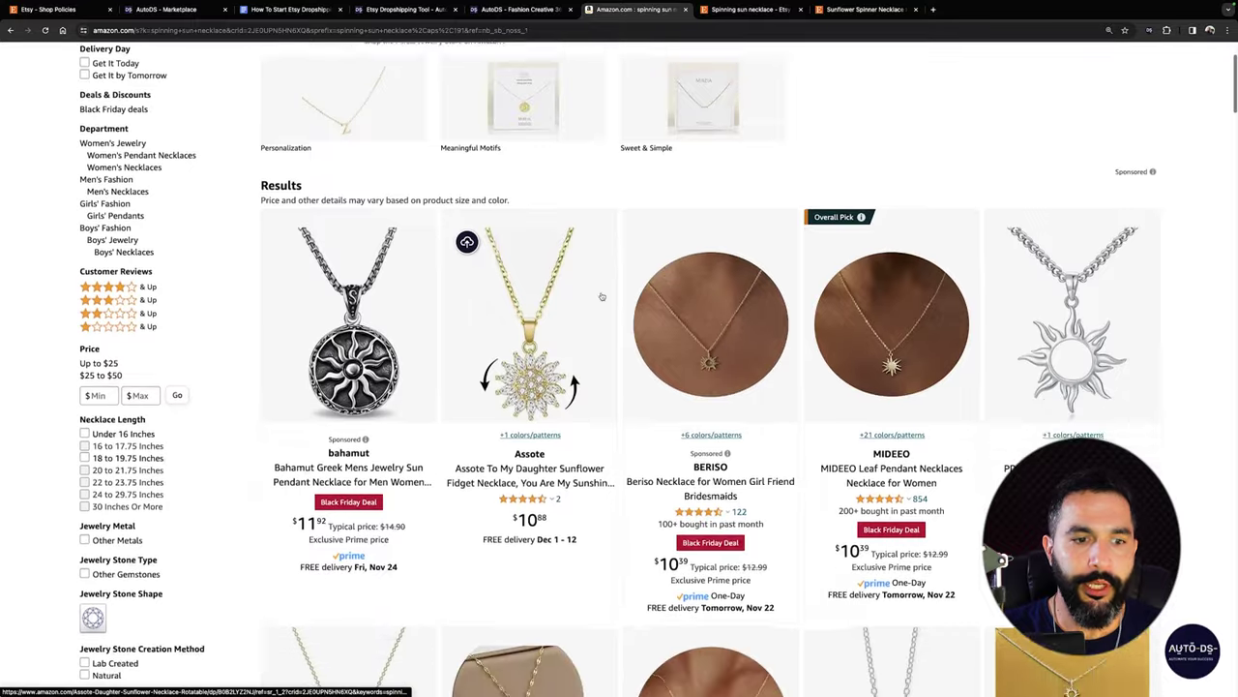
# Step: Look through the Amazon results for necklaces similar to the Etsy sunflower spinner necklace
pyautogui.scroll(-6, 526, 240)
pyautogui.scroll(-6, 525, 240)
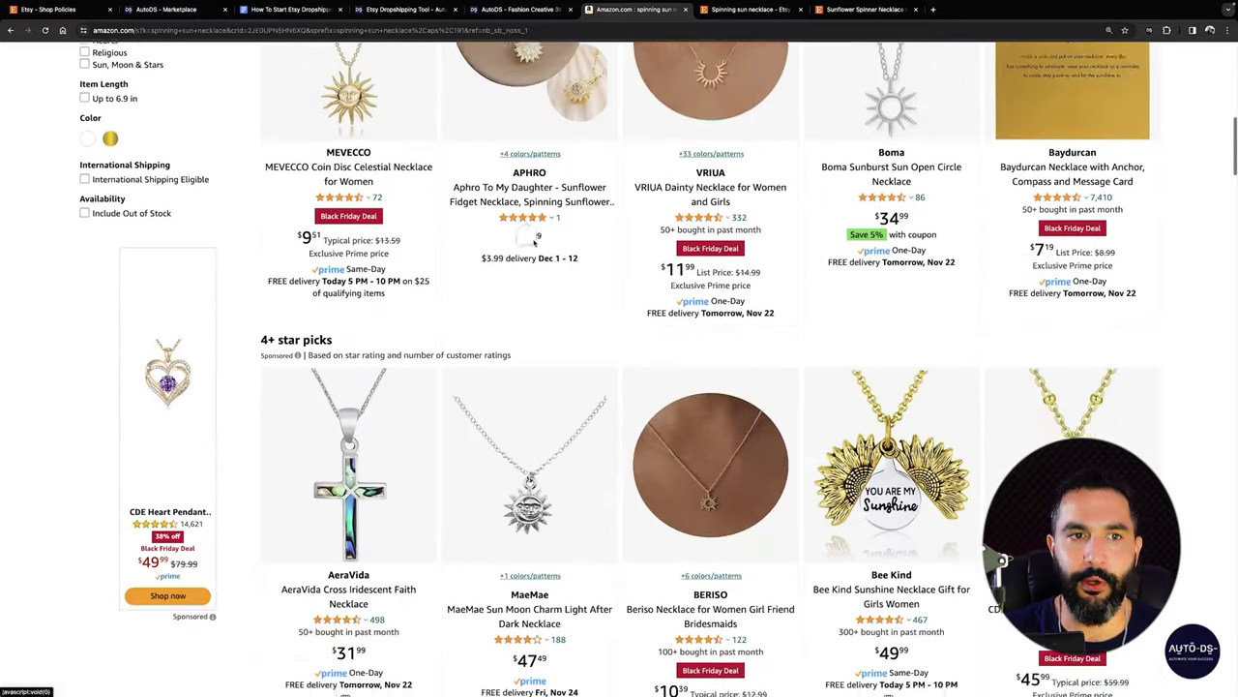
pyautogui.scroll(-8, 593, 249)
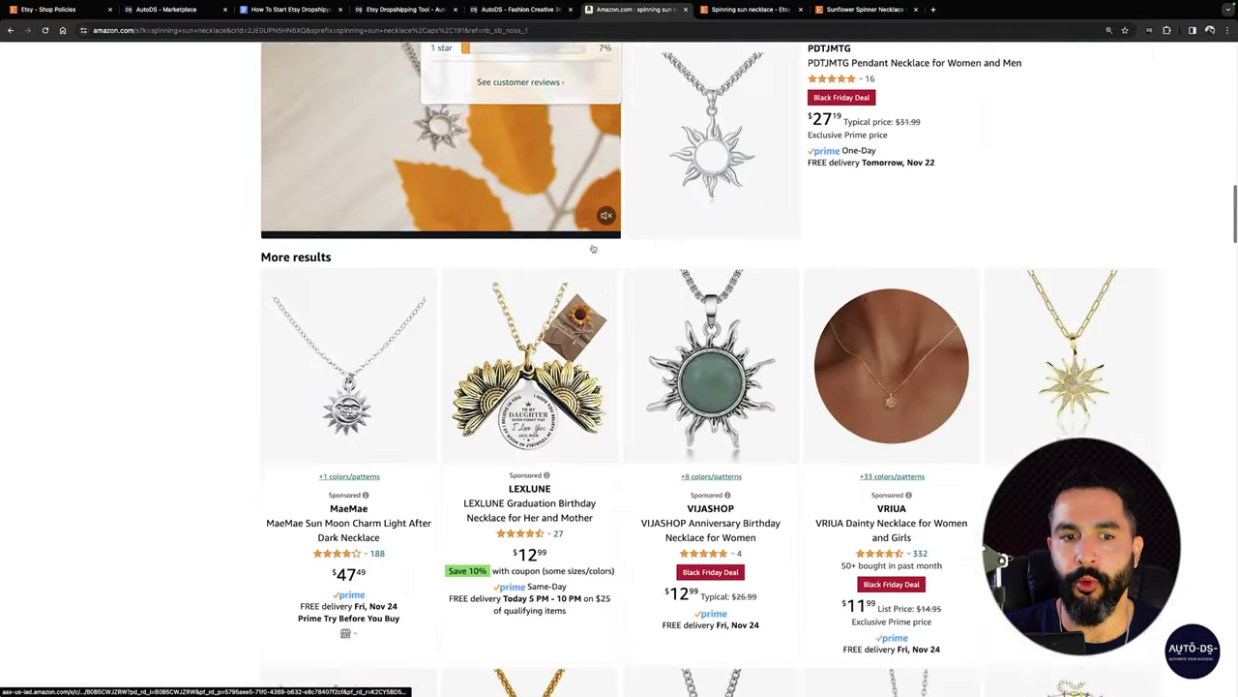
pyautogui.scroll(-6, 594, 249)
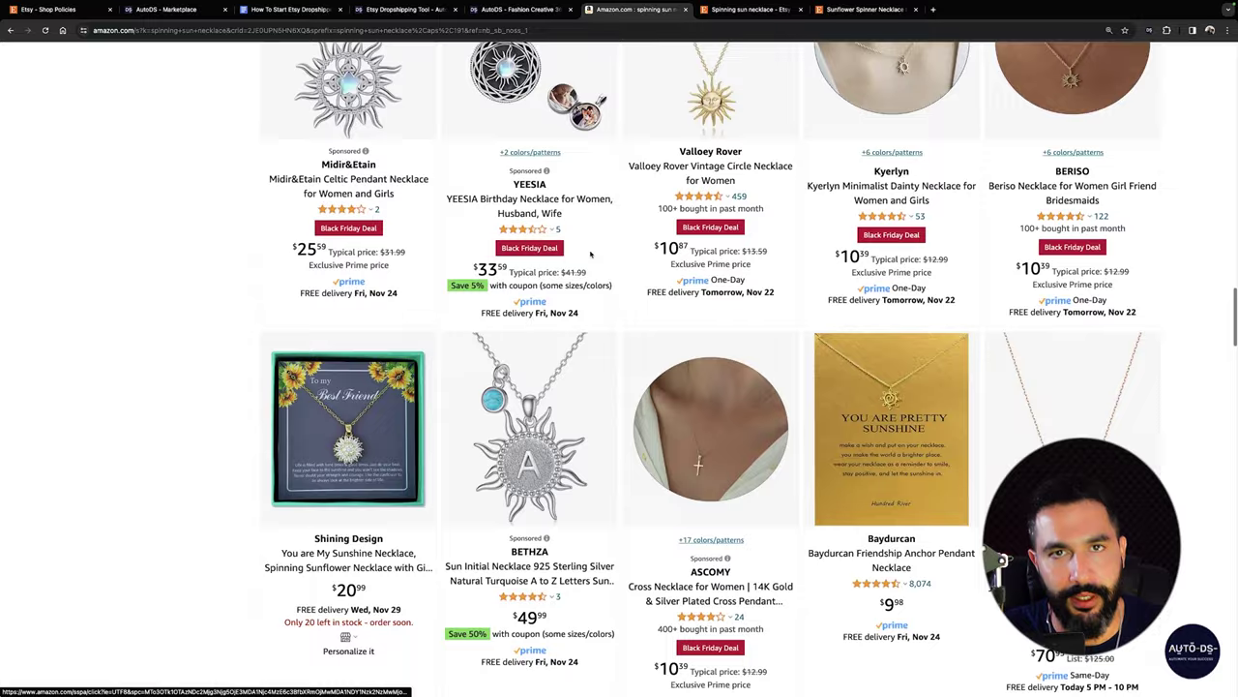
pyautogui.scroll(20, 591, 254)
# Step: Filter the Amazon necklace results to a maximum price of $10
pyautogui.scroll(-2, 591, 253)
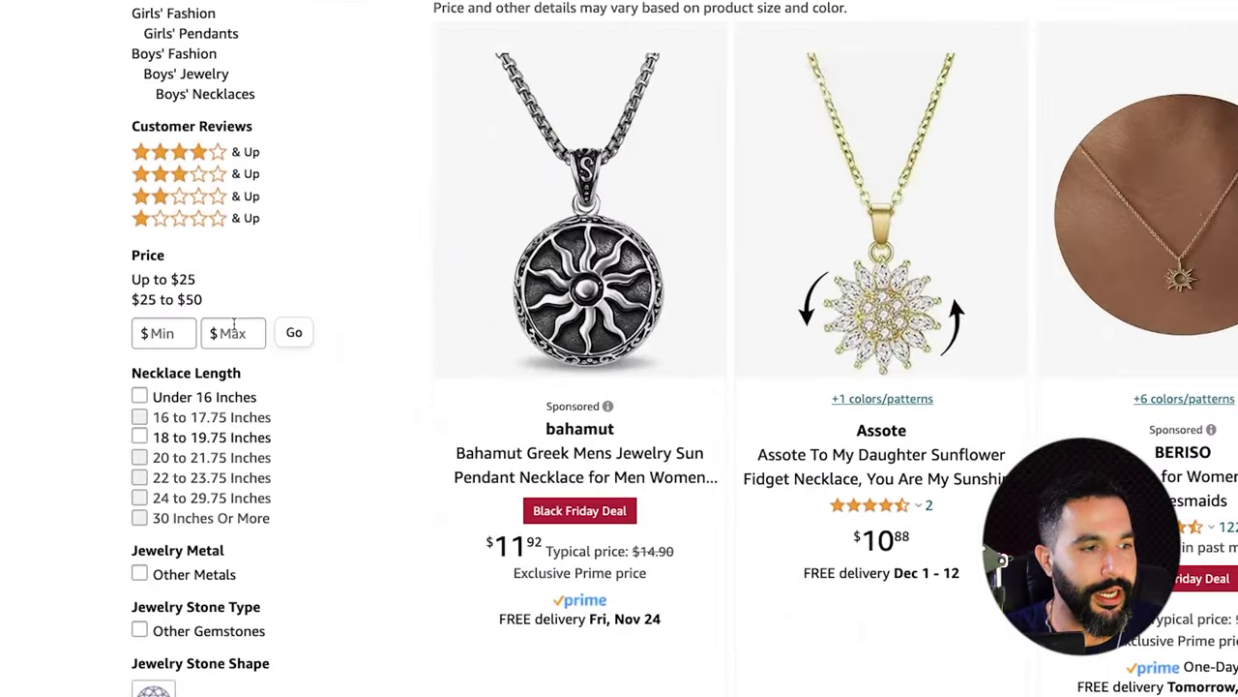
pyautogui.click(136, 419)
pyautogui.write('10')
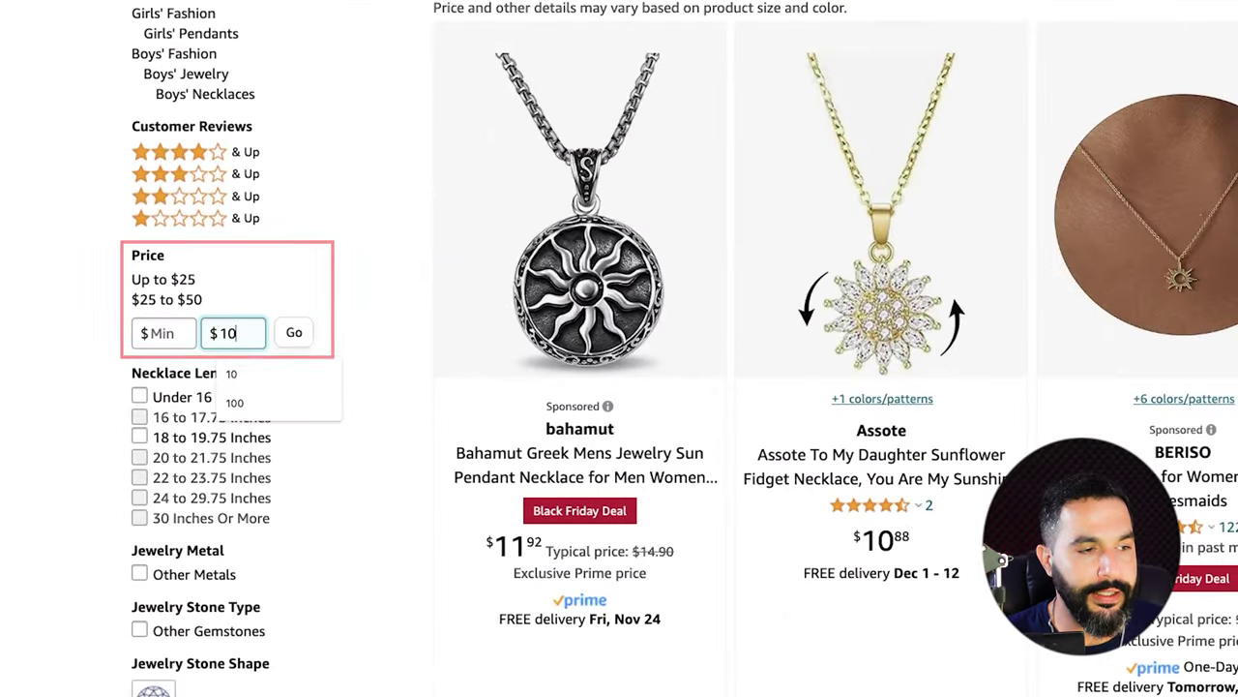
pyautogui.press('Return')
# Step: Look through the price-filtered results and open the Darupo Sunflower Rotatable Necklace for Women
pyautogui.scroll(-3, 619, 387)
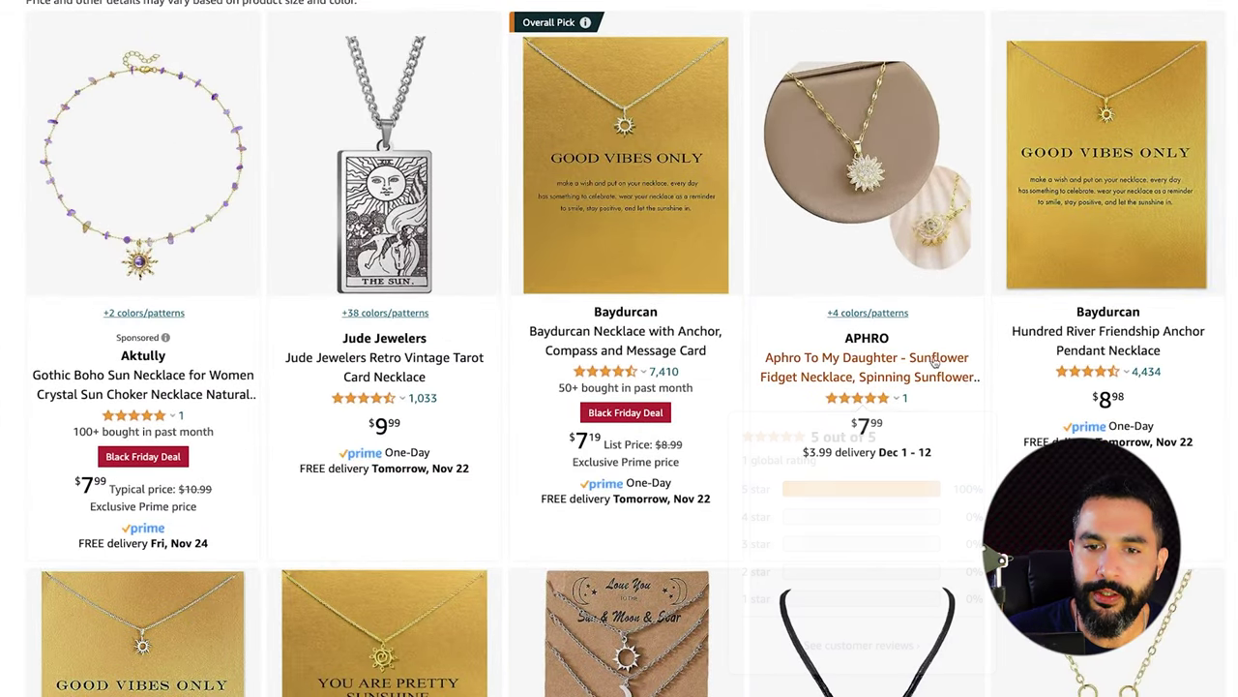
pyautogui.scroll(-10, 864, 445)
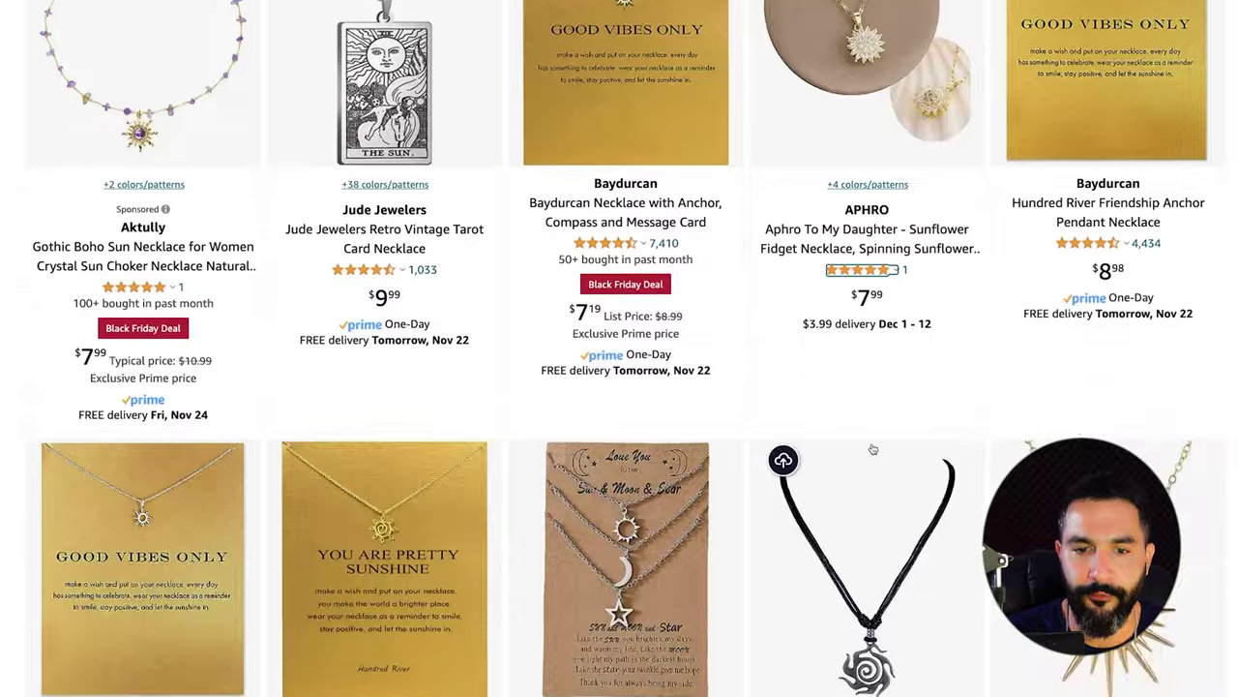
pyautogui.scroll(-2, 705, 268)
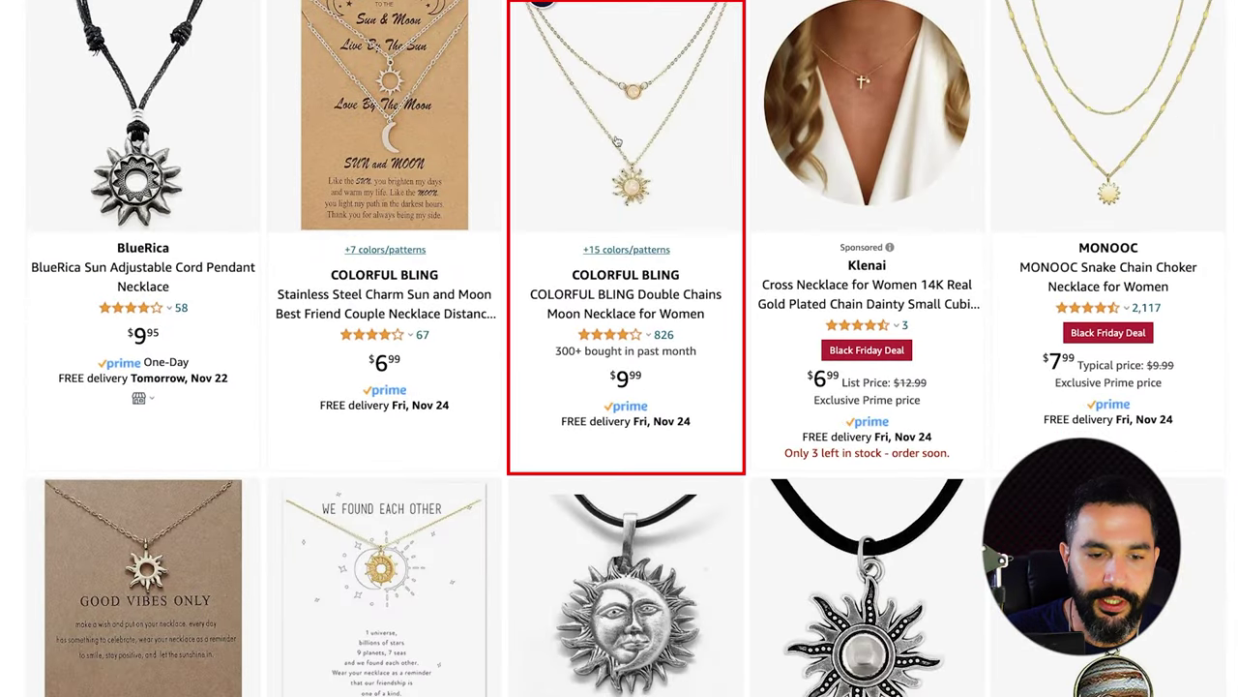
pyautogui.scroll(-1, 643, 147)
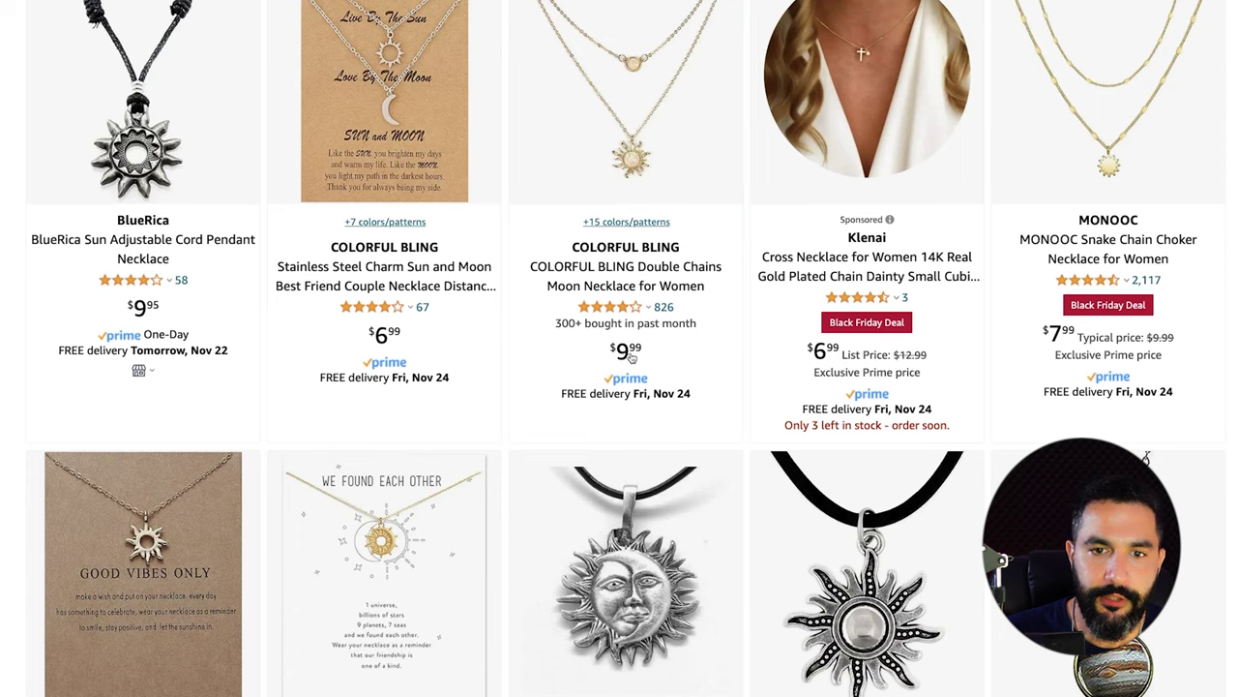
pyautogui.scroll(-3, 619, 350)
pyautogui.scroll(5, 624, 351)
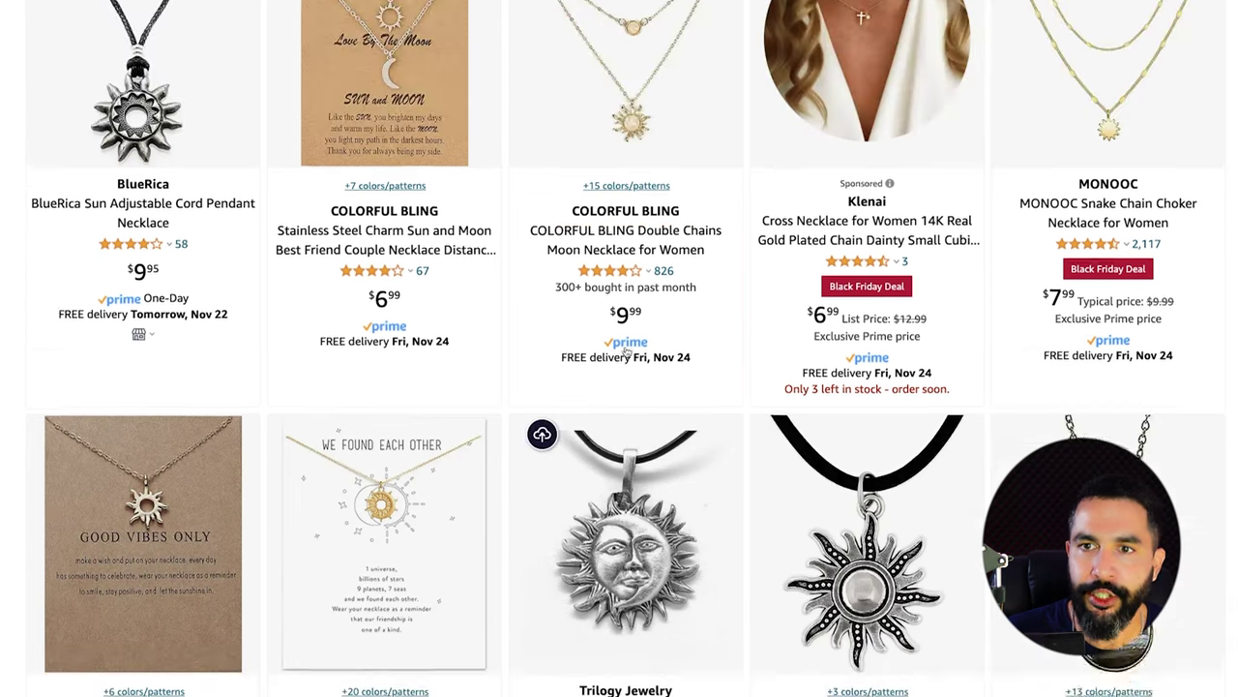
pyautogui.scroll(-10, 627, 351)
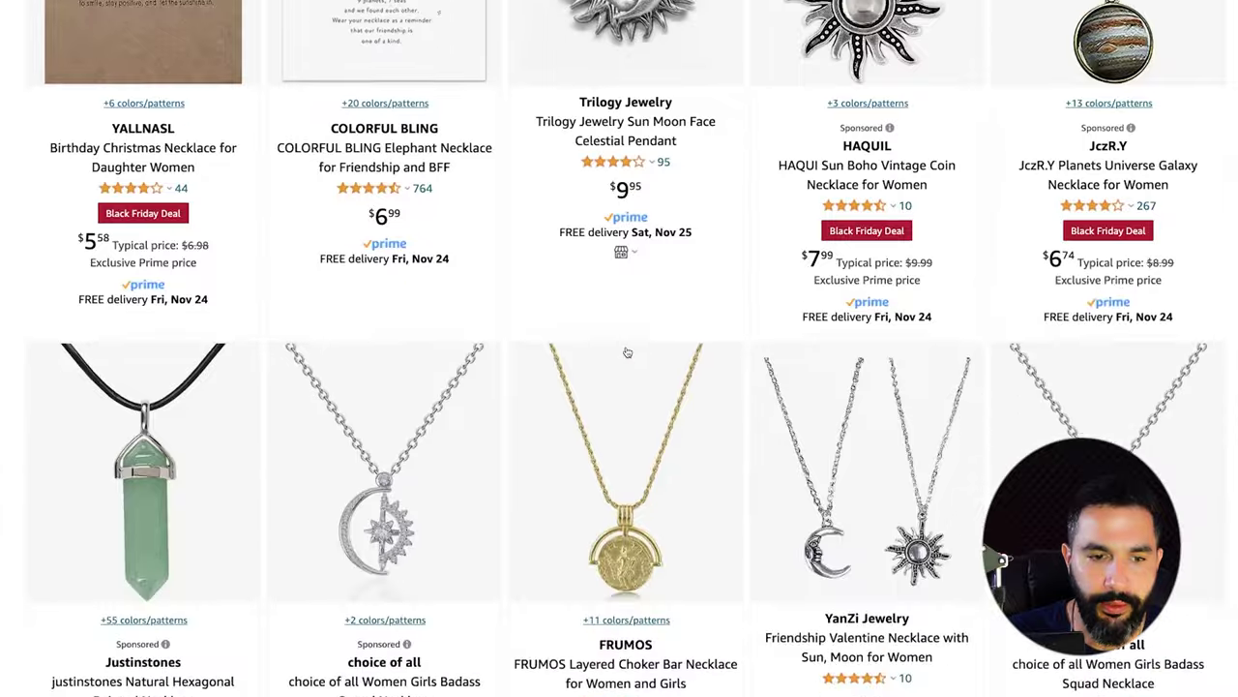
pyautogui.scroll(-5, 627, 352)
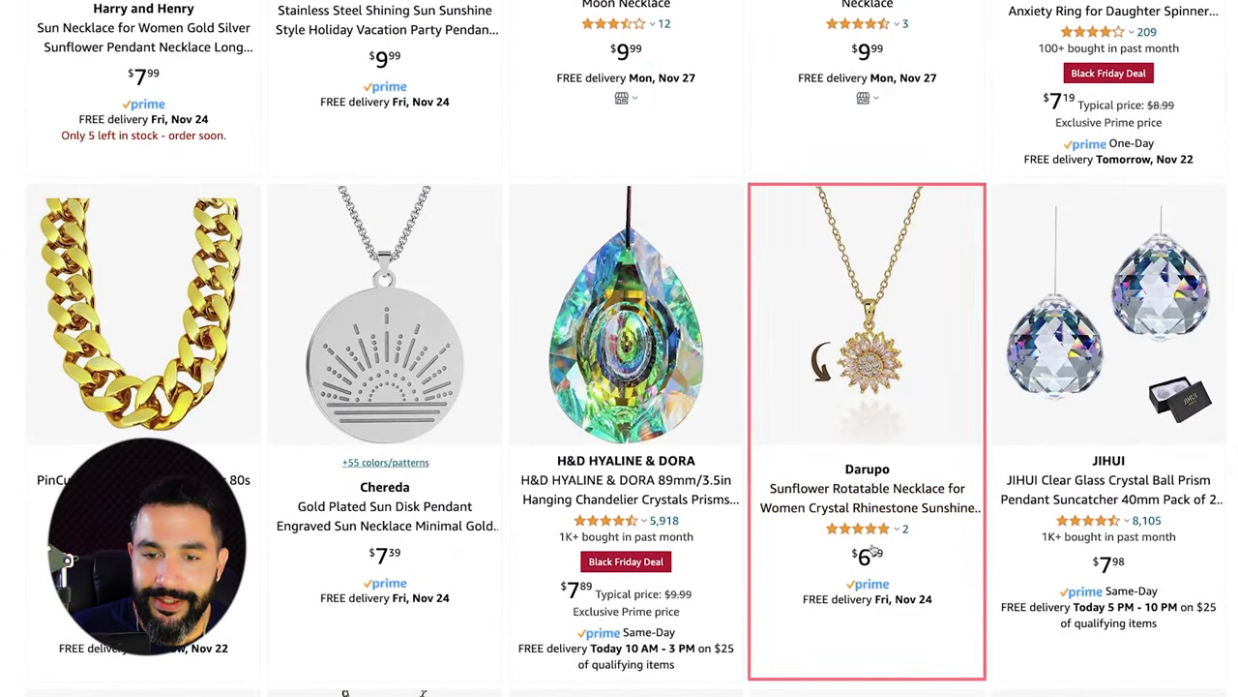
pyautogui.click(916, 493)
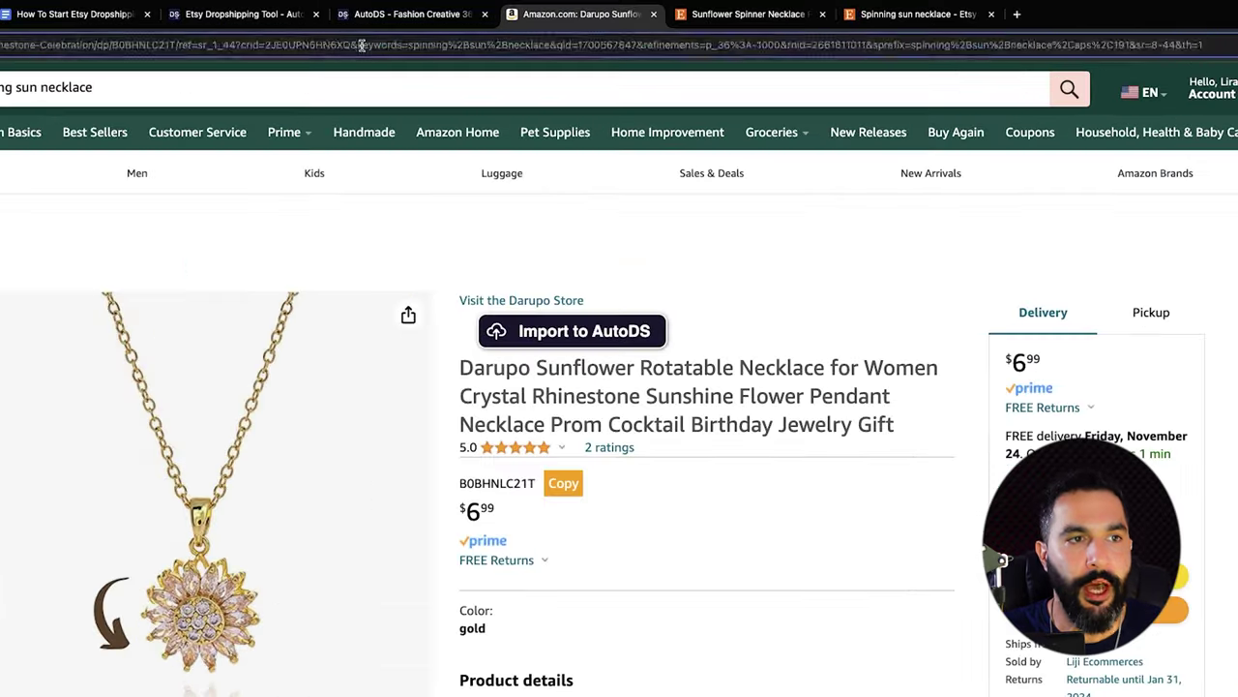
# Step: Copy the Darupo necklace page's URL from Amazon and switch to AutoDS
pyautogui.rightClick(476, 30)
pyautogui.click(384, 166)
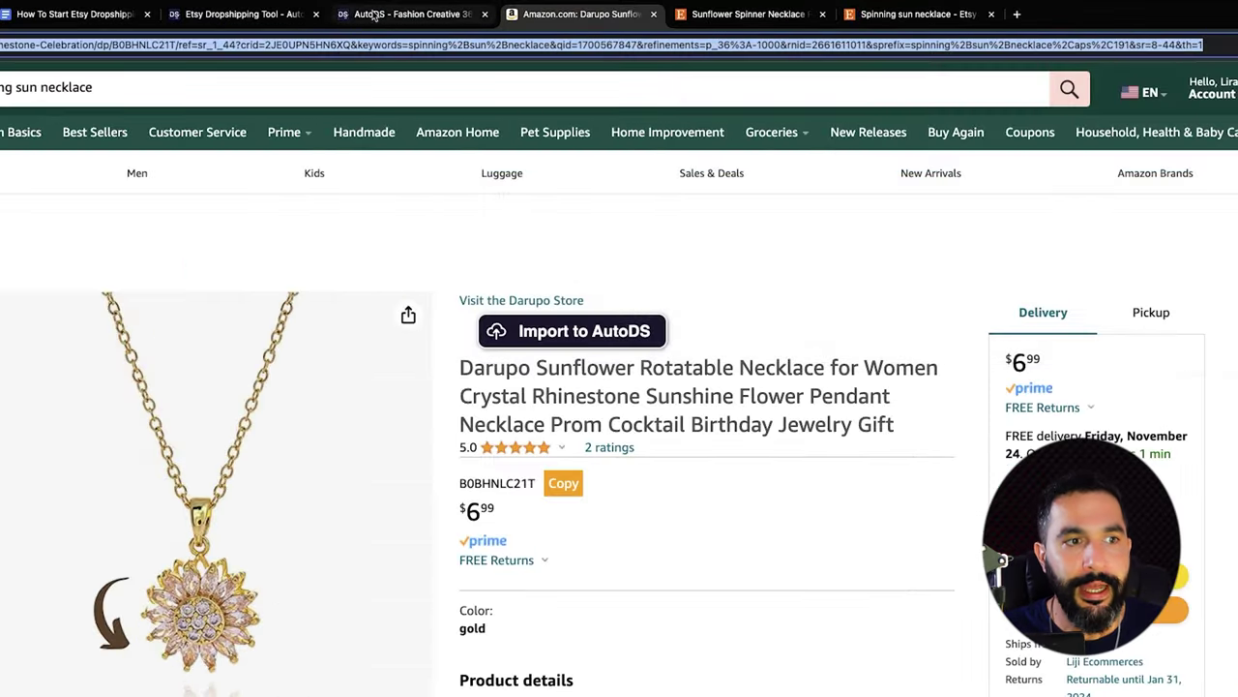
pyautogui.click(375, 14)
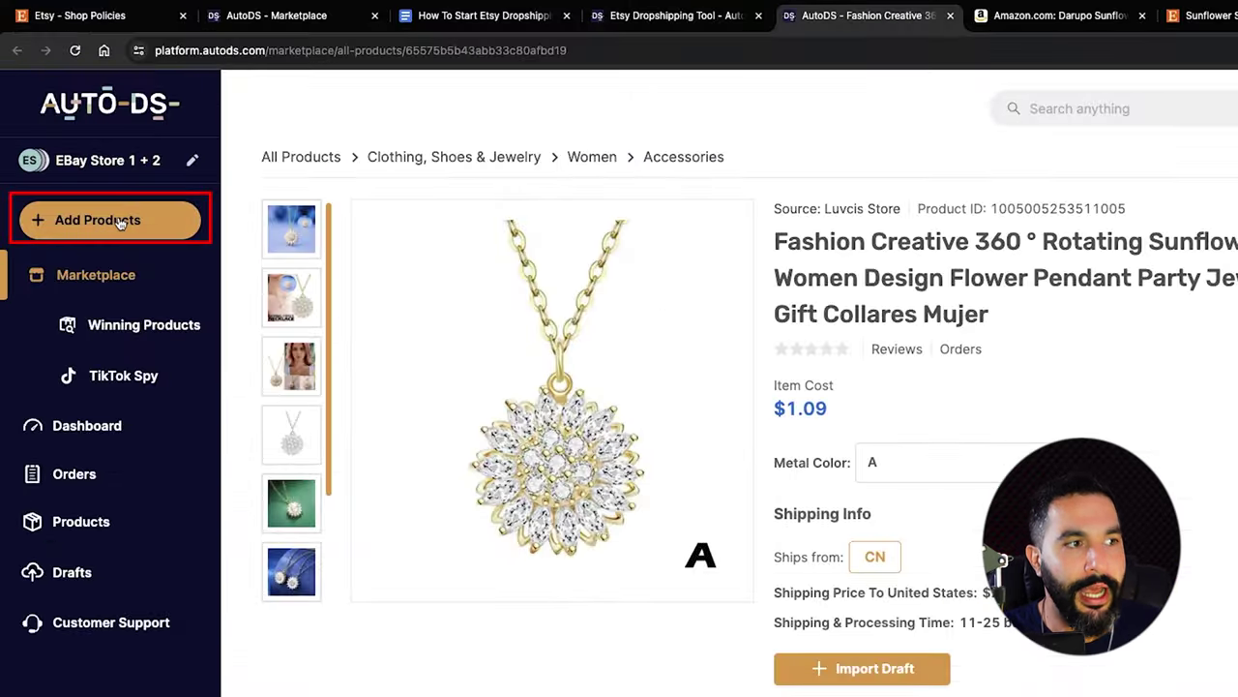
# Step: Add a single product in AutoDS from the copied Amazon URL and load its draft for quick editing
pyautogui.click(69, 132)
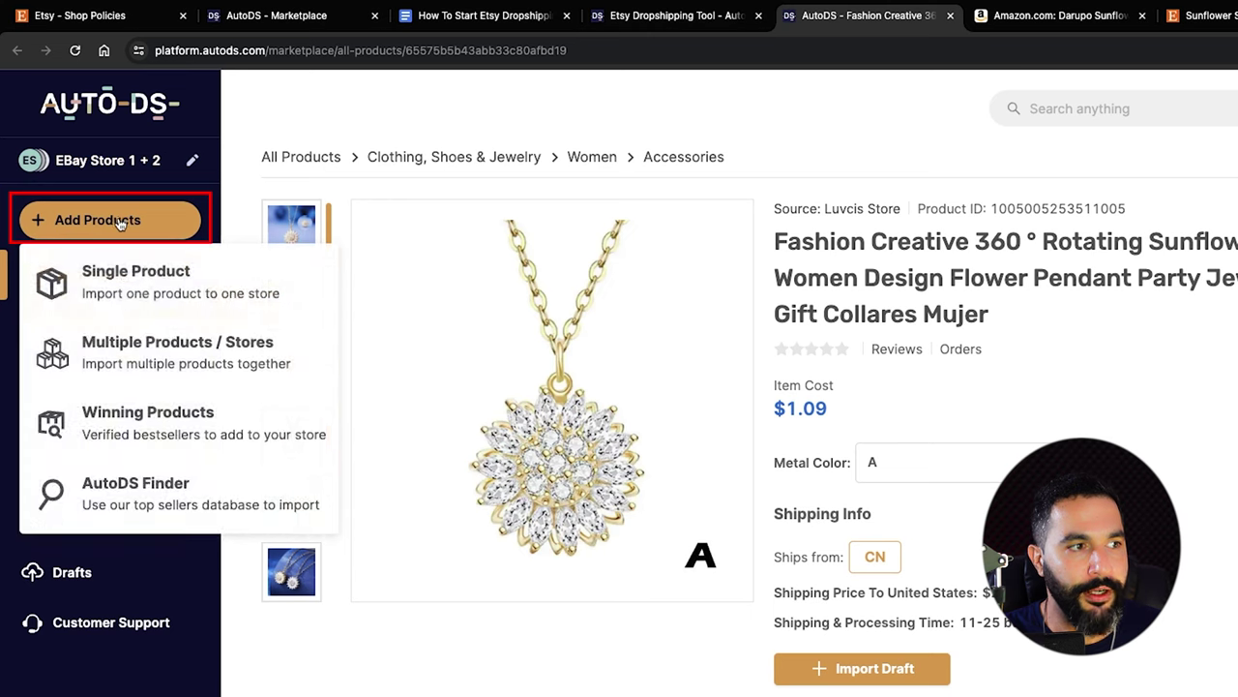
pyautogui.click(138, 284)
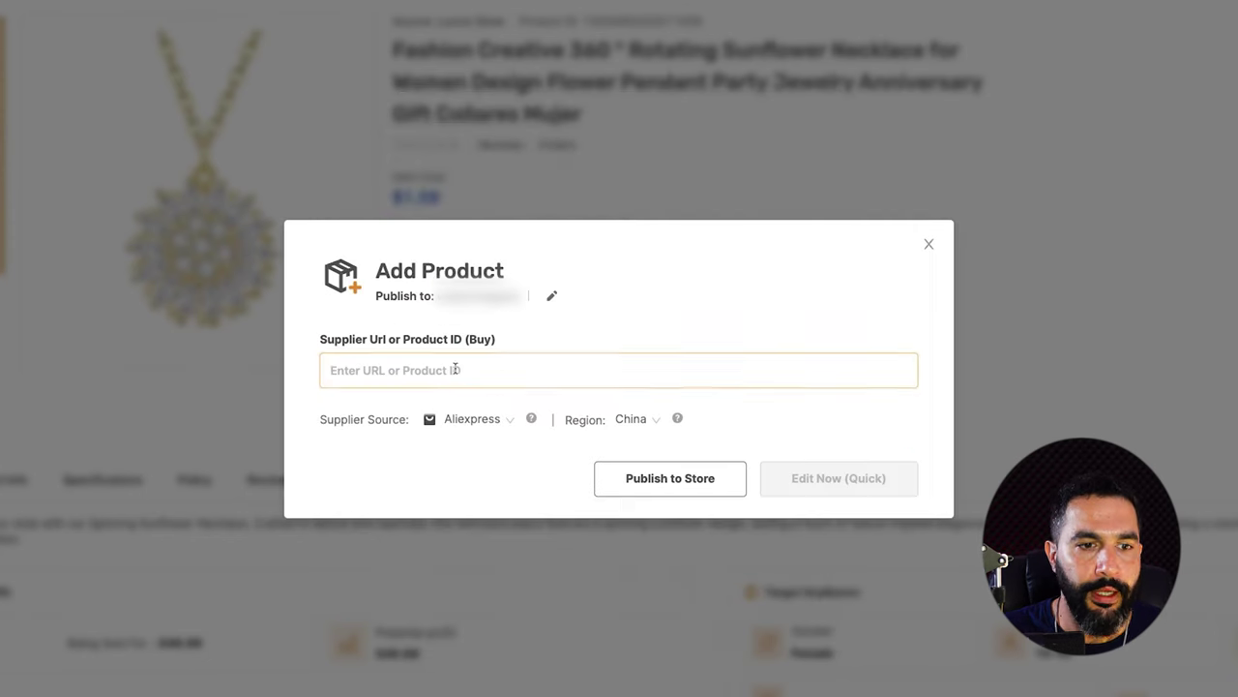
pyautogui.hotkey('ctrl', 'v')
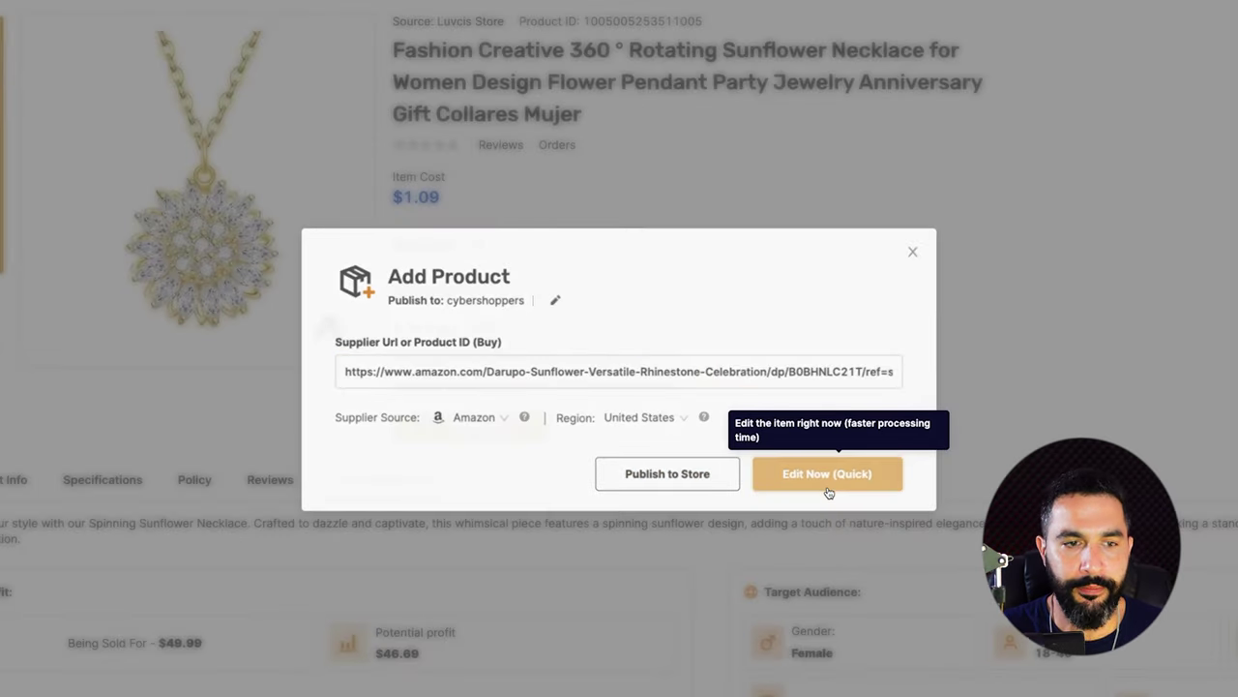
pyautogui.click(827, 474)
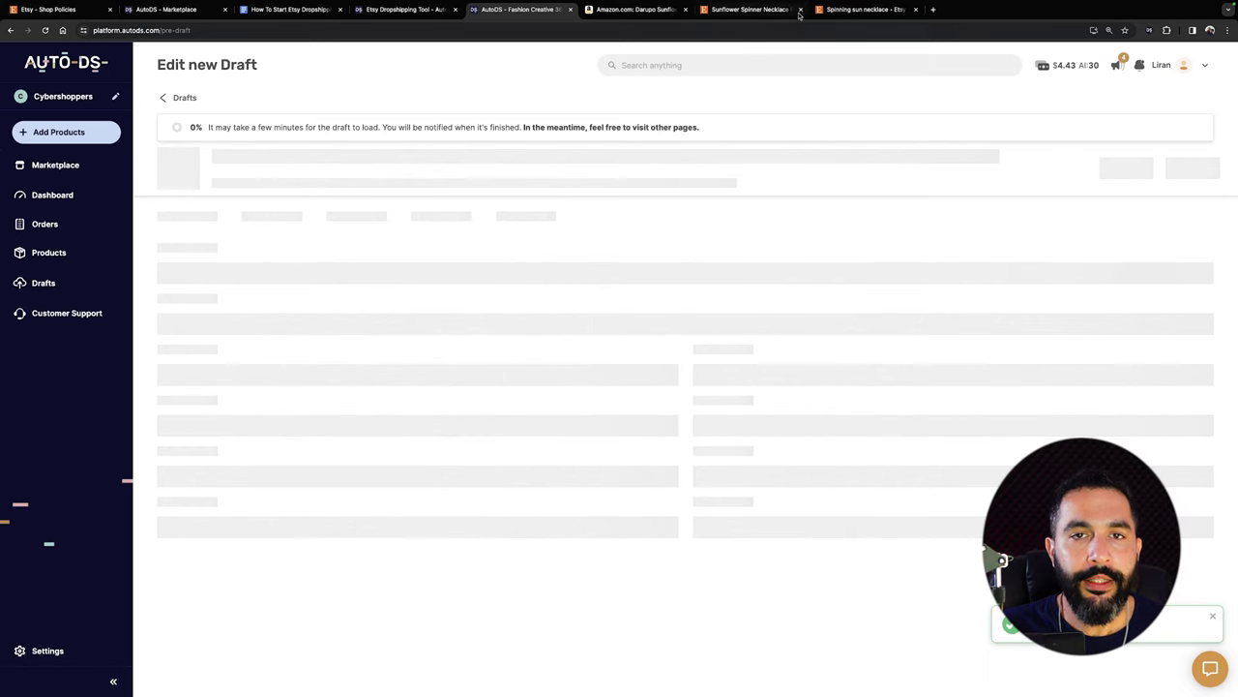
# Step: Switch to Etsy and open the shop's listings in Shop Manager
pyautogui.click(841, 11)
pyautogui.click(752, 11)
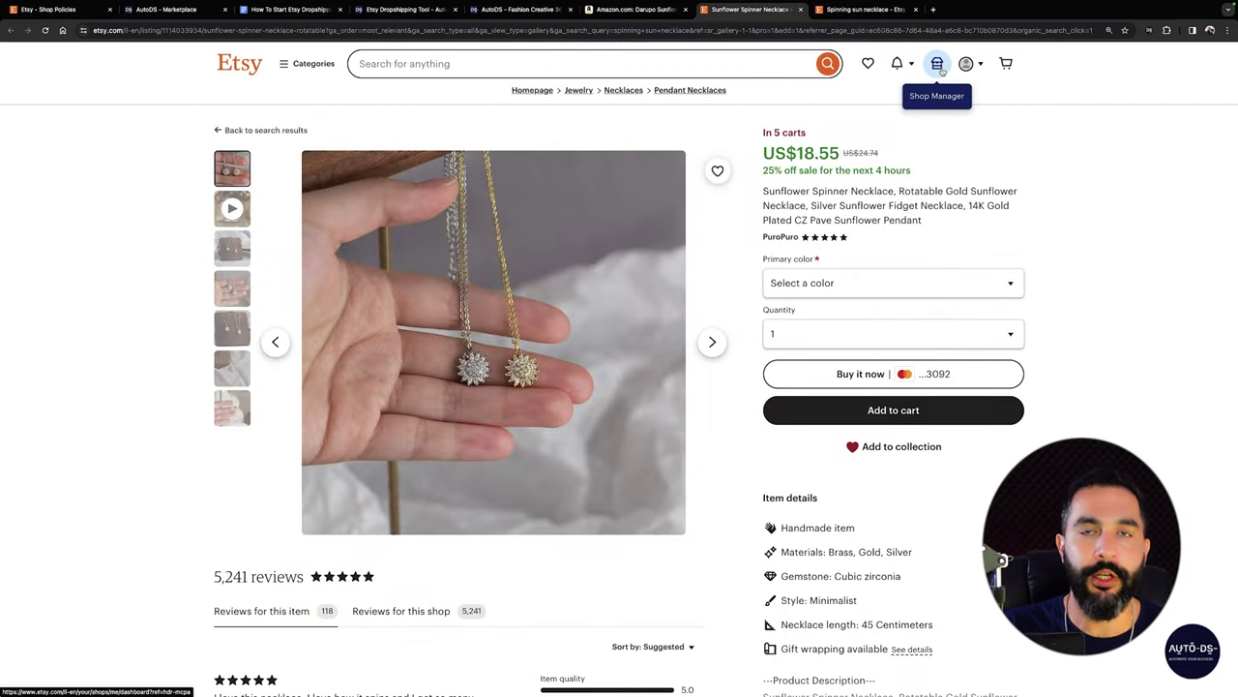
pyautogui.press('super+l')
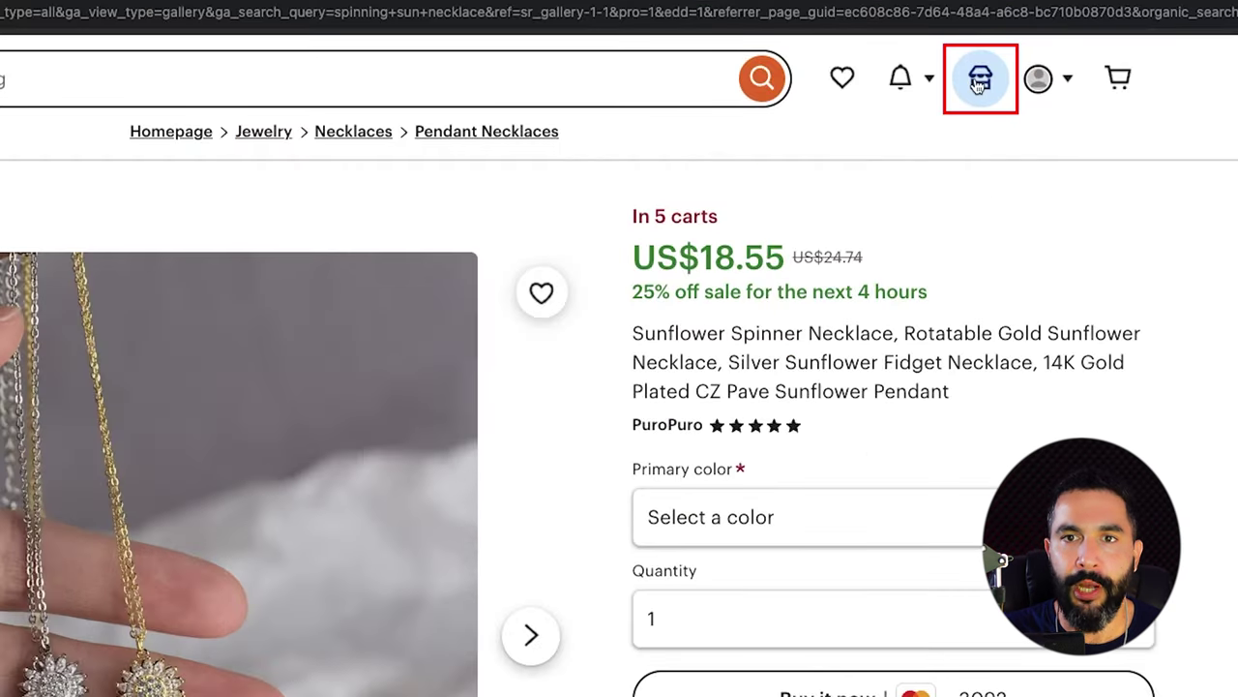
pyautogui.click(979, 85)
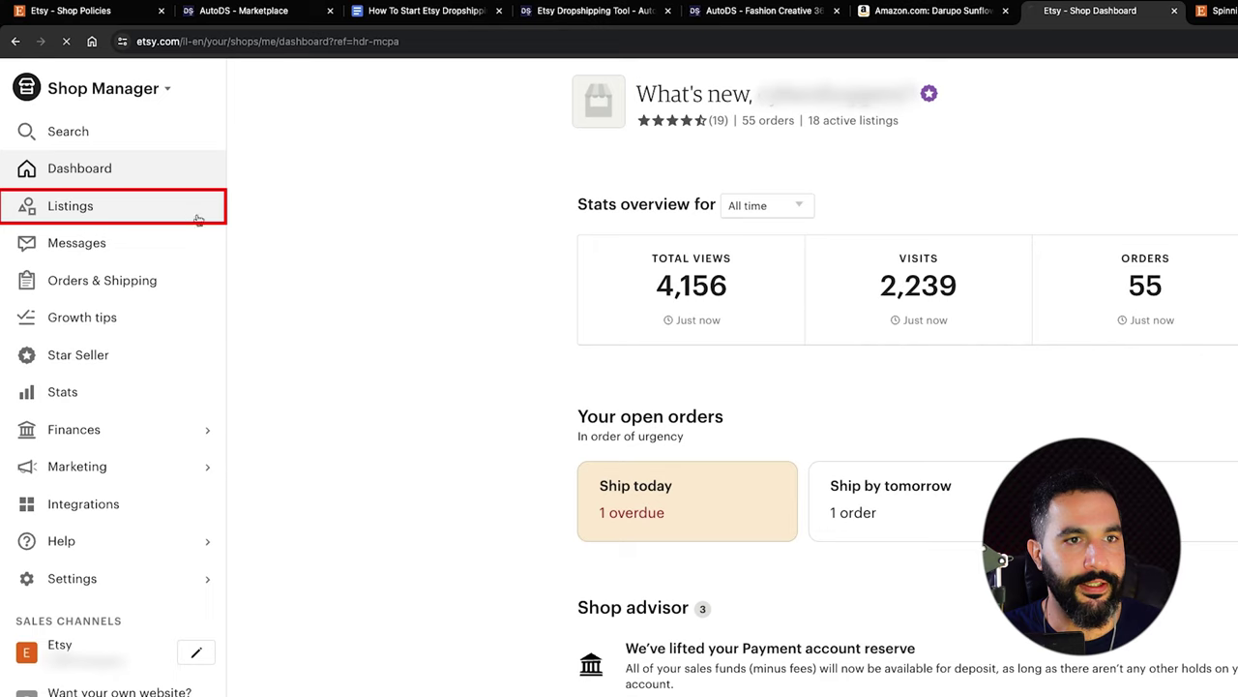
pyautogui.click(197, 219)
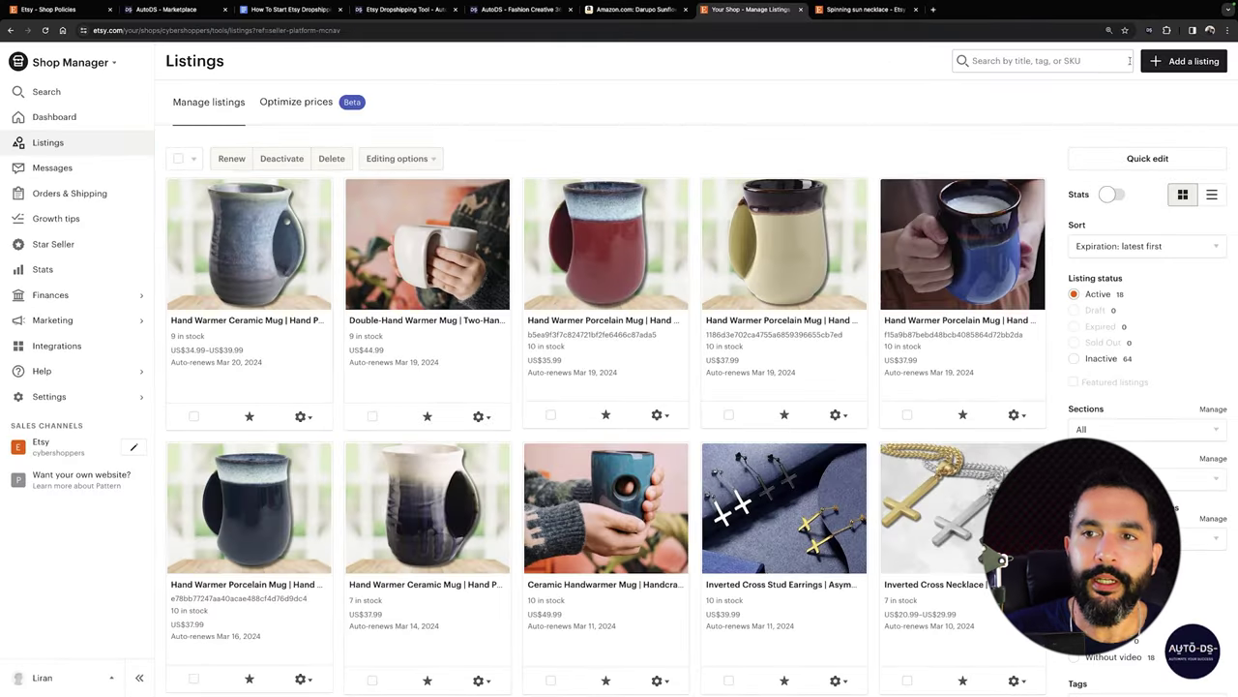
# Step: Start a new Etsy listing for a physical, finished product made by "I did" in 2020 - 2023
pyautogui.click(1136, 114)
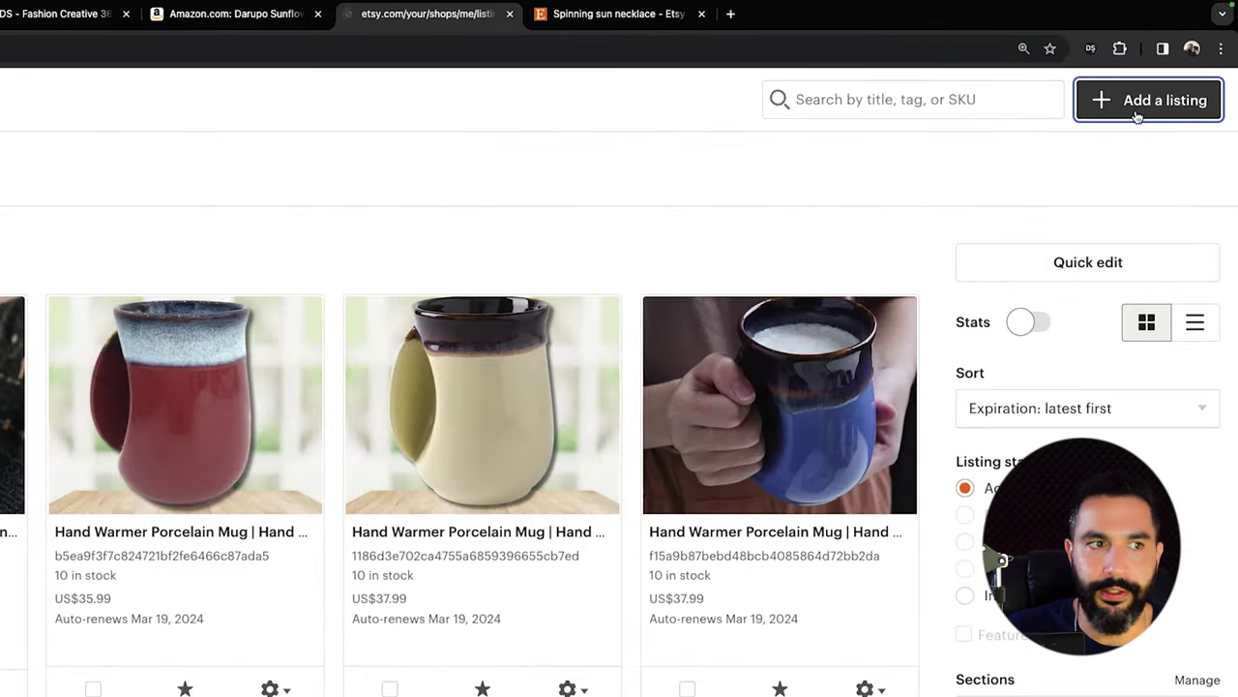
pyautogui.scroll(-1, 455, 213)
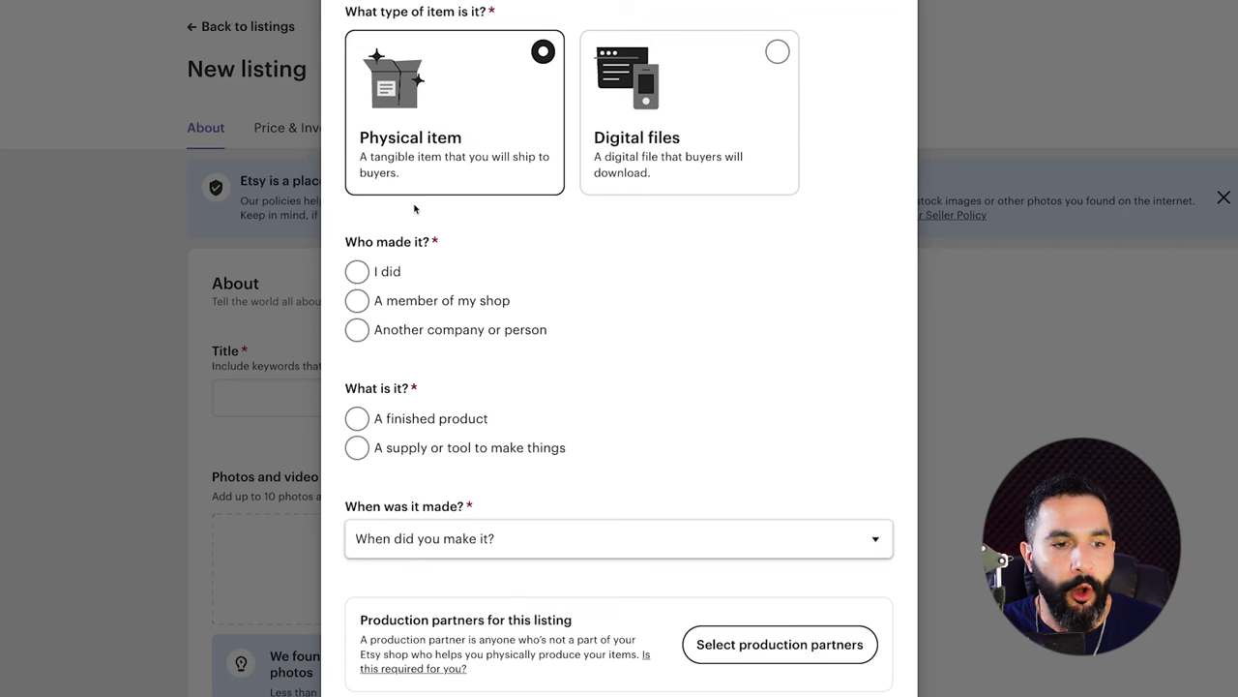
pyautogui.scroll(2, 480, 238)
pyautogui.click(357, 391)
pyautogui.click(357, 539)
pyautogui.scroll(-3, 460, 397)
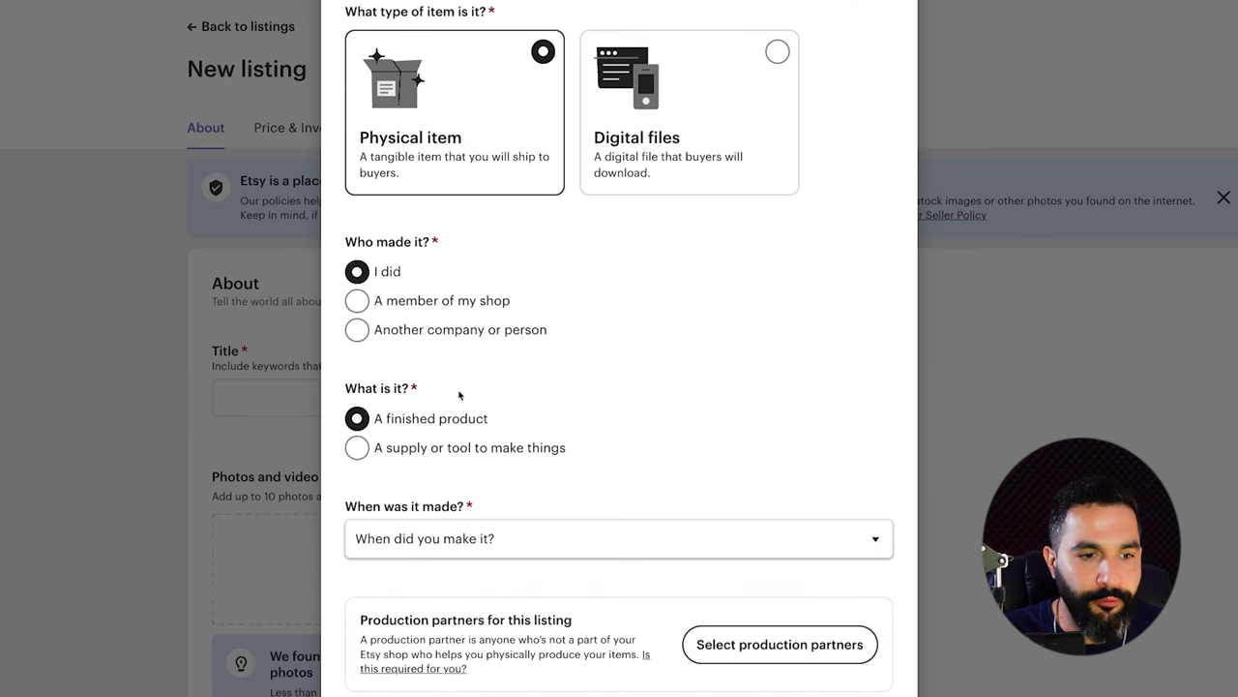
pyautogui.click(428, 544)
pyautogui.click(404, 586)
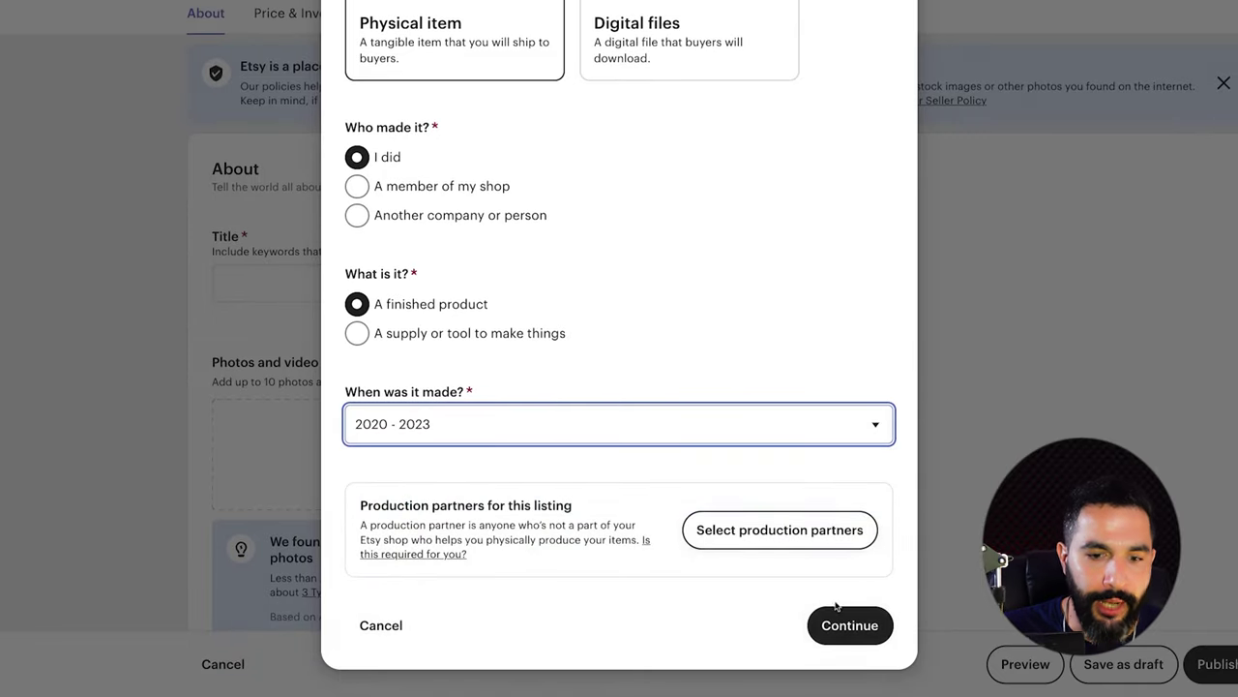
pyautogui.click(843, 624)
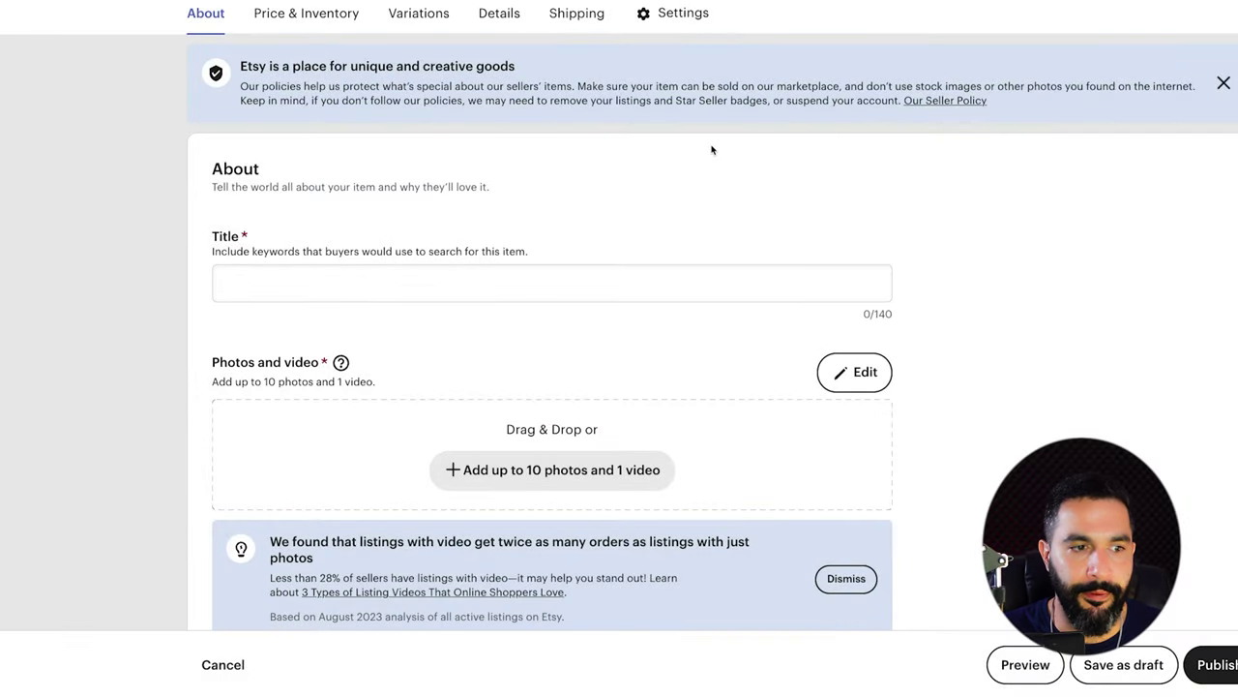
pyautogui.click(749, 280)
pyautogui.click(973, 323)
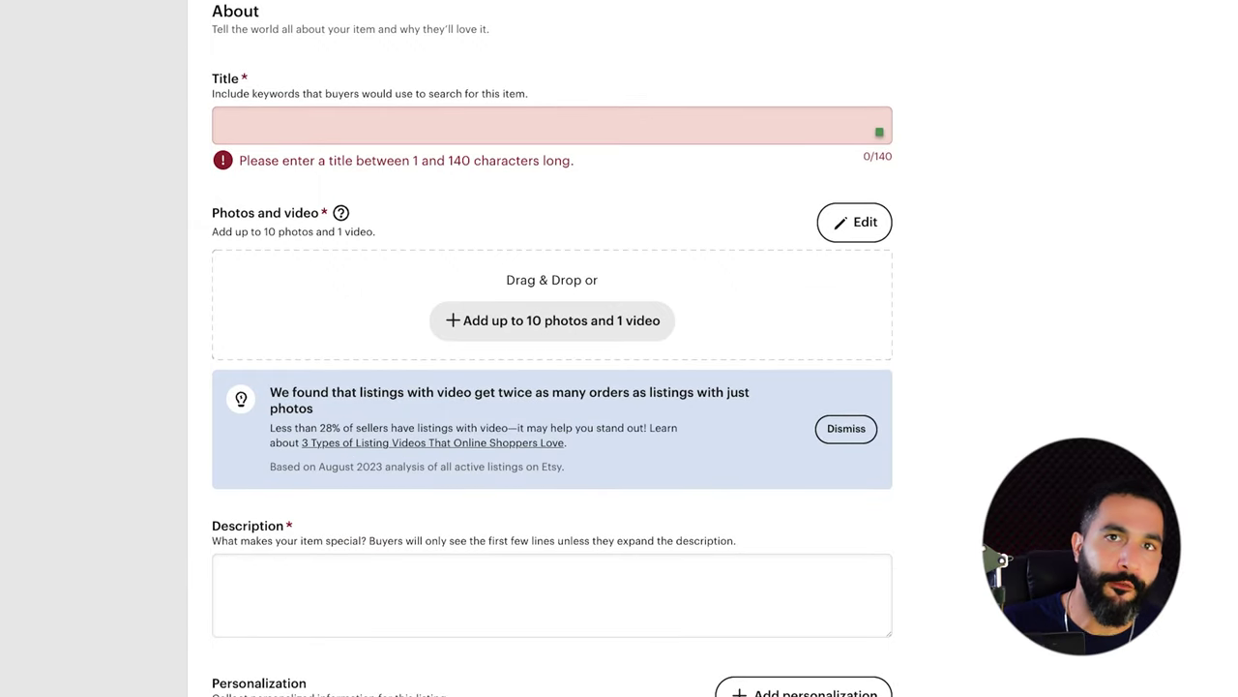
# Step: Review the new Etsy listing form from title, photos and description through price, category, tags, shipping and return settings
pyautogui.scroll(-3, 387, 339)
pyautogui.click(407, 336)
pyautogui.scroll(-6, 407, 336)
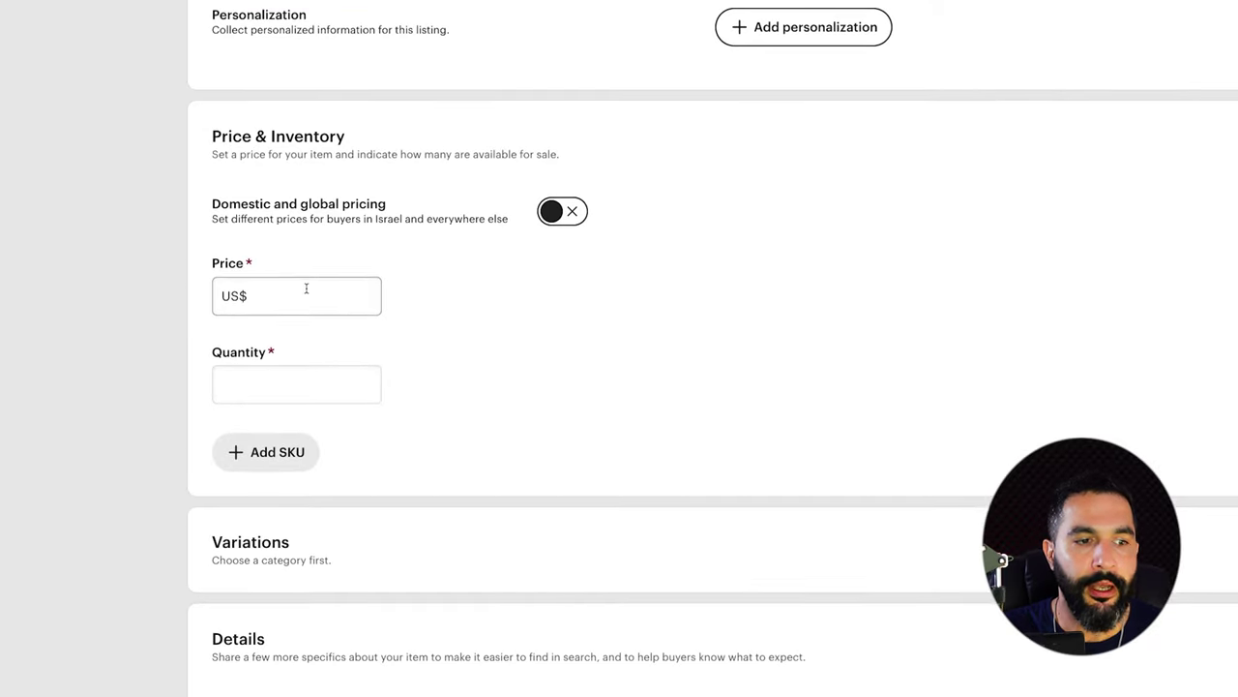
pyautogui.scroll(-8, 311, 293)
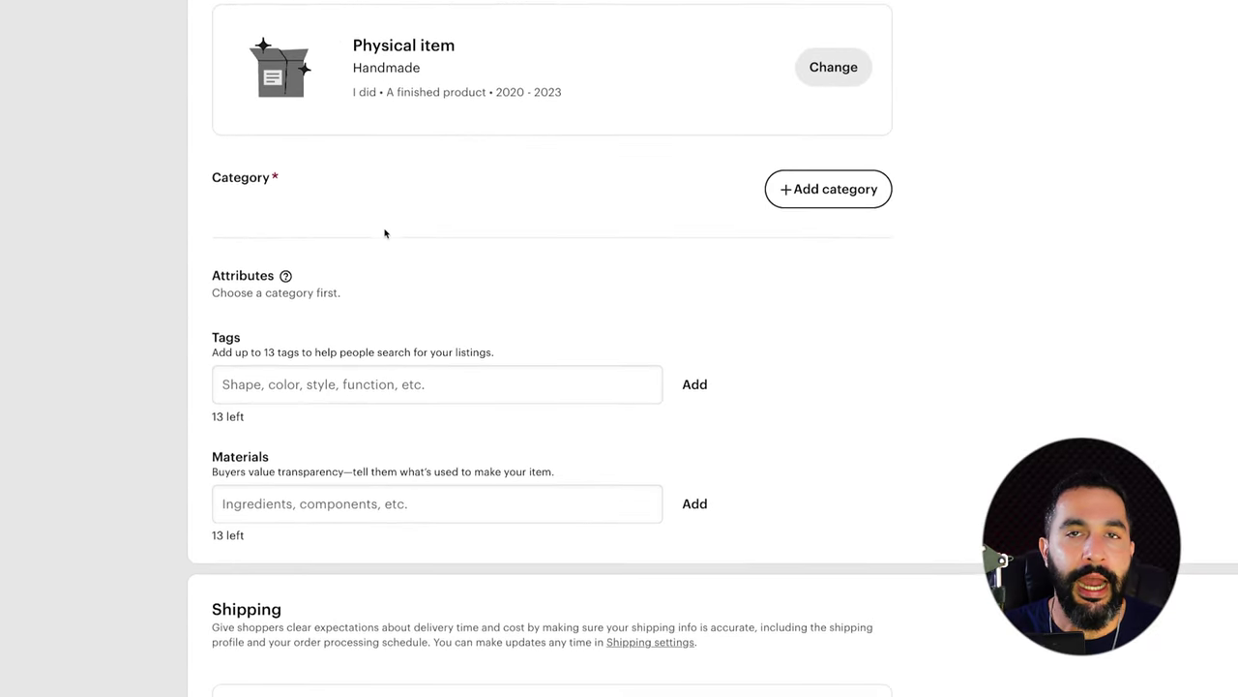
pyautogui.scroll(-5, 387, 232)
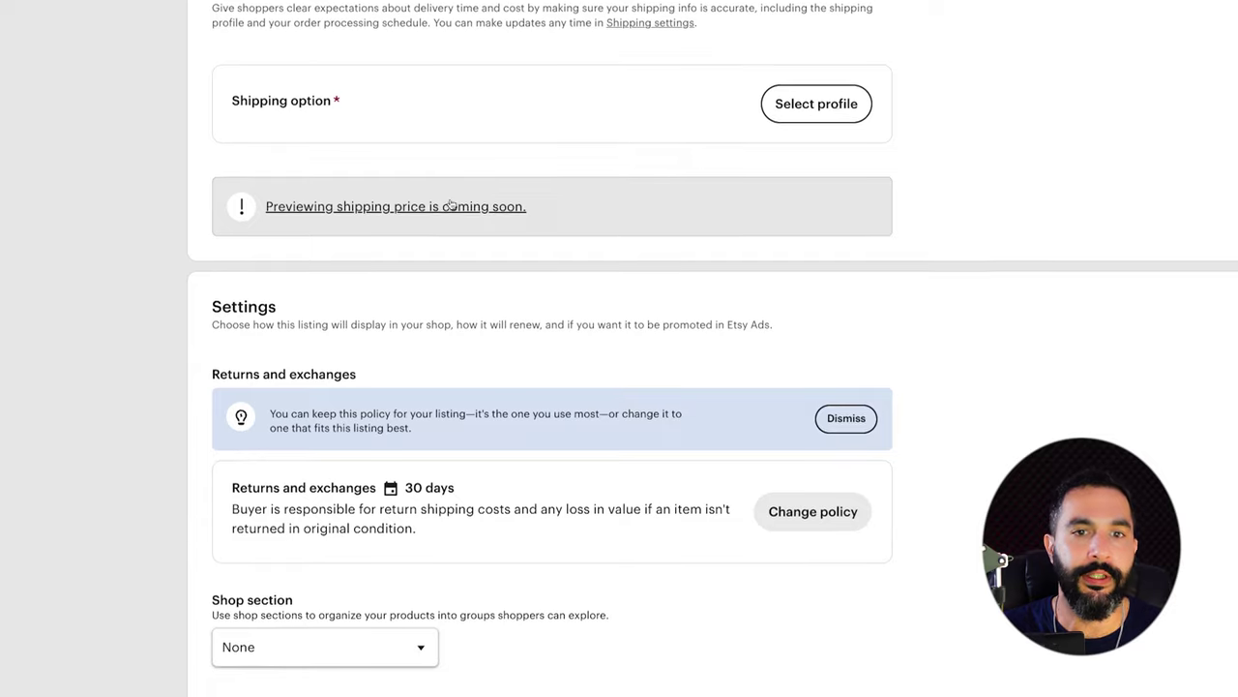
pyautogui.scroll(-2, 743, 117)
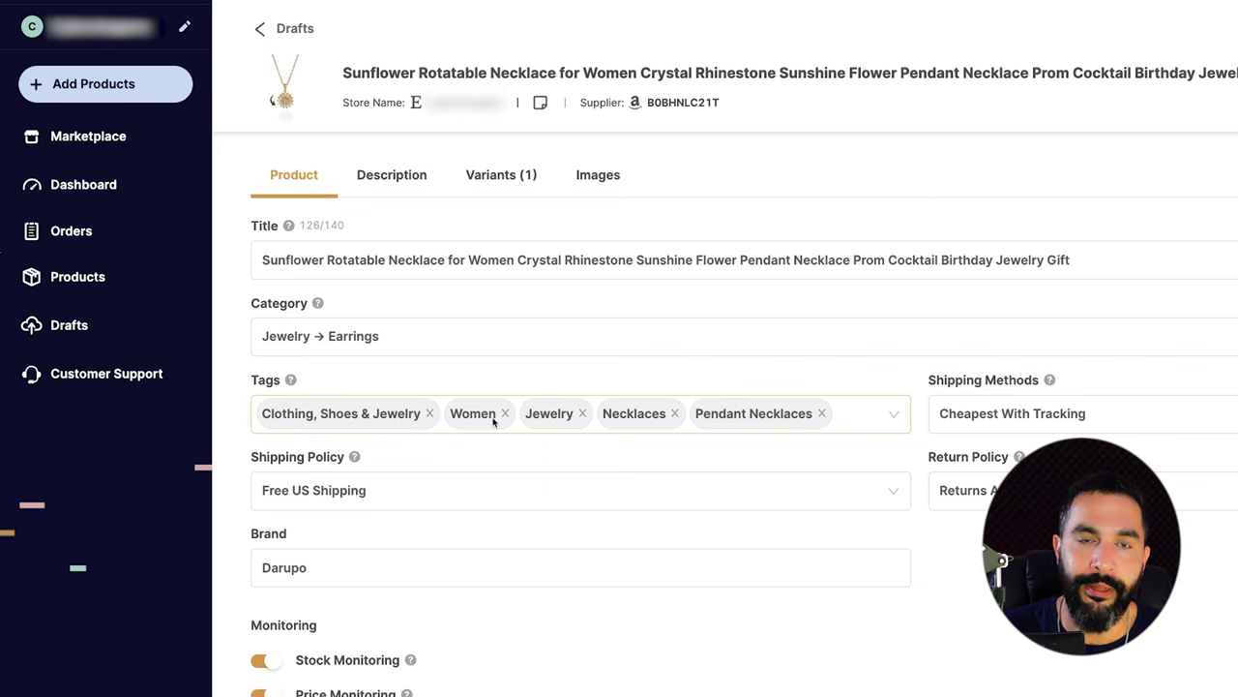
# Step: In the AutoDS necklace draft, check the tags, shipping policy and return policy choices, and select the full product title
pyautogui.click(844, 410)
pyautogui.click(826, 427)
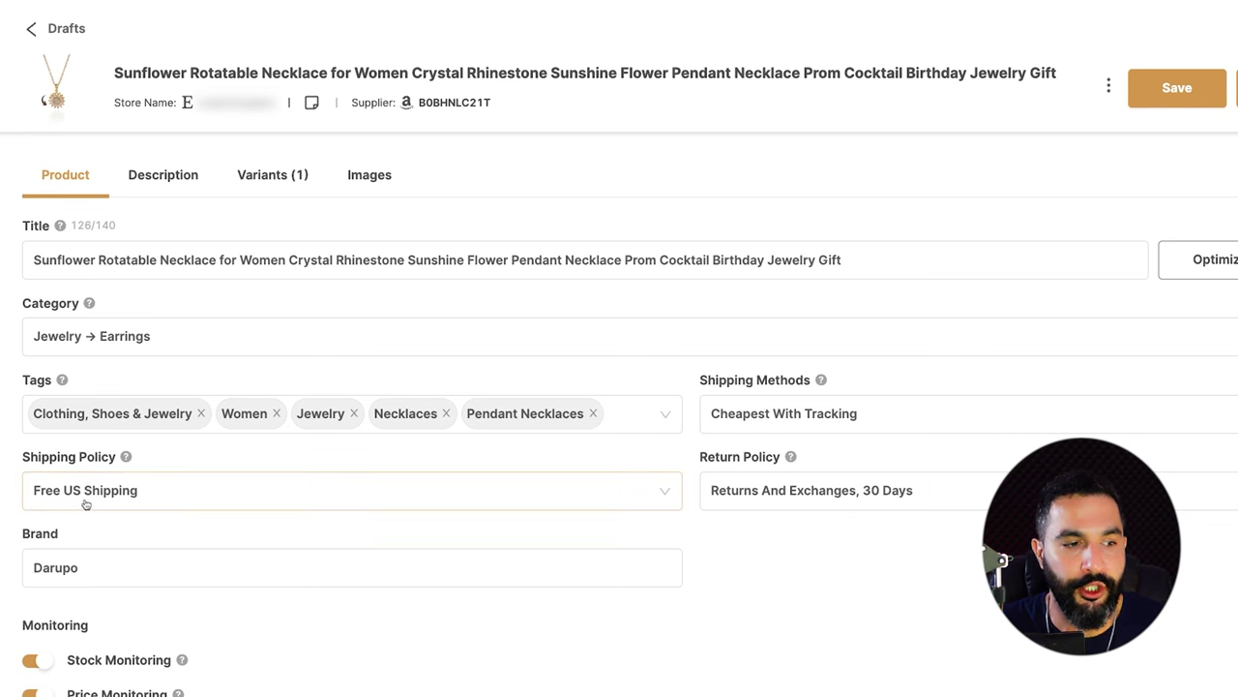
pyautogui.click(115, 498)
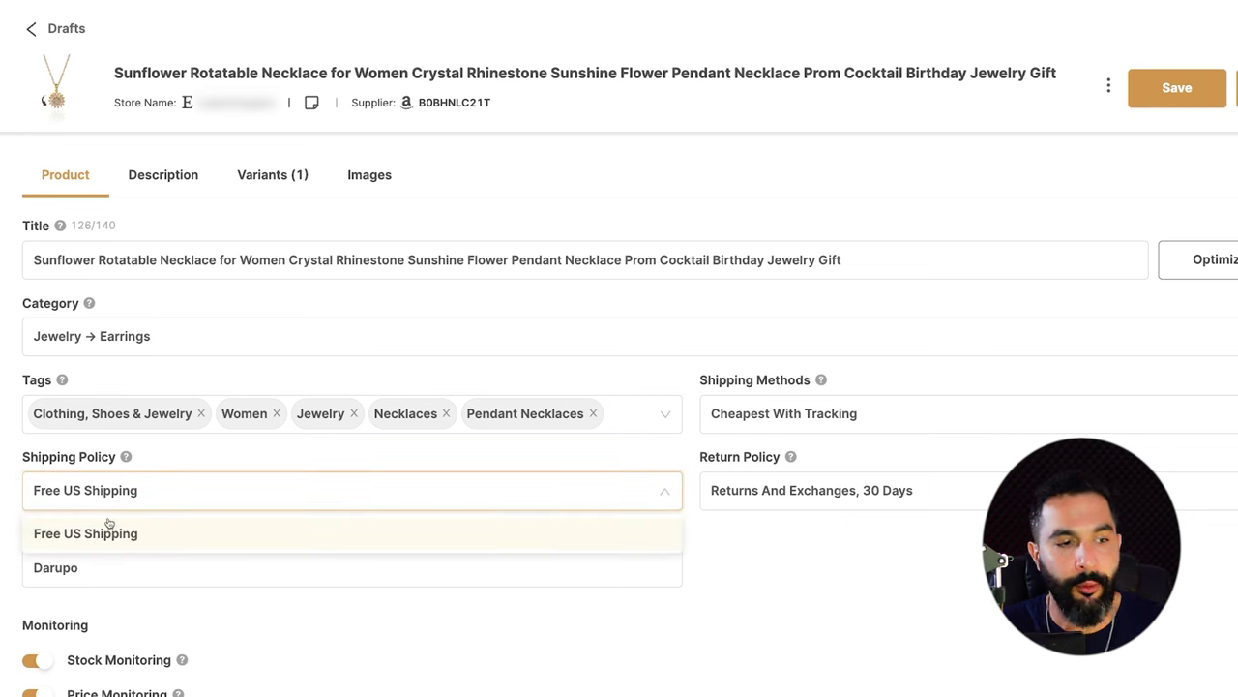
pyautogui.click(277, 480)
pyautogui.click(724, 490)
pyautogui.click(679, 496)
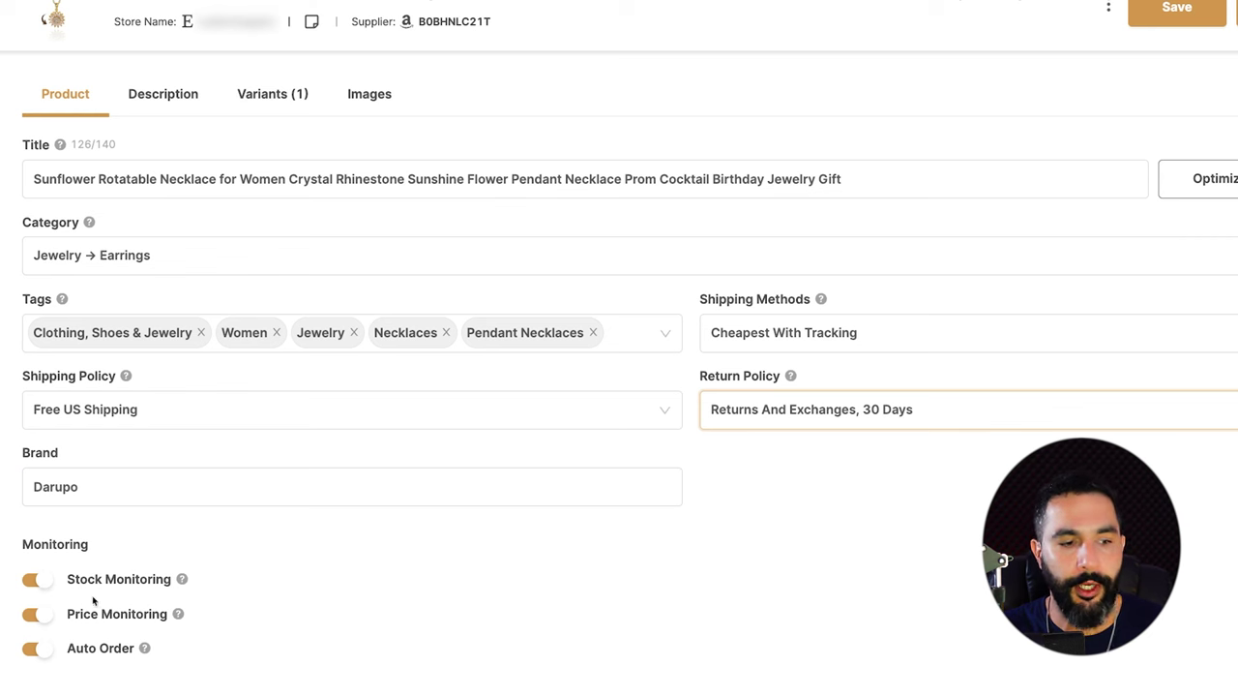
pyautogui.moveTo(849, 179); pyautogui.dragTo(18, 177)
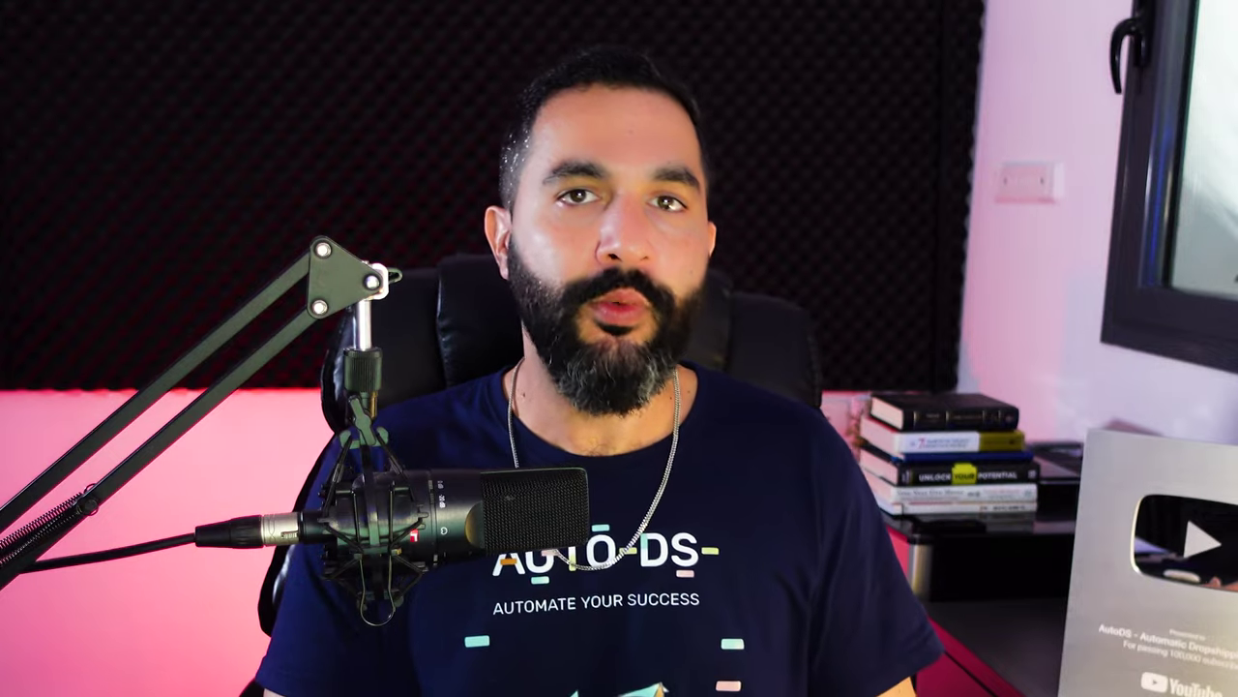